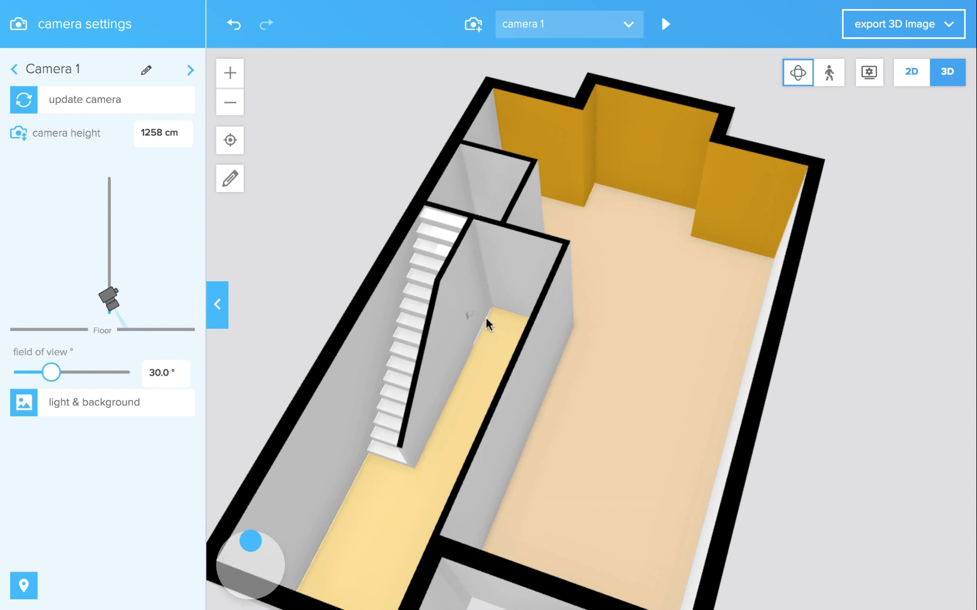
# Look around the hallway beside the staircase from eye level in the 3D walkthrough
pyautogui.doubleClick(485, 349)
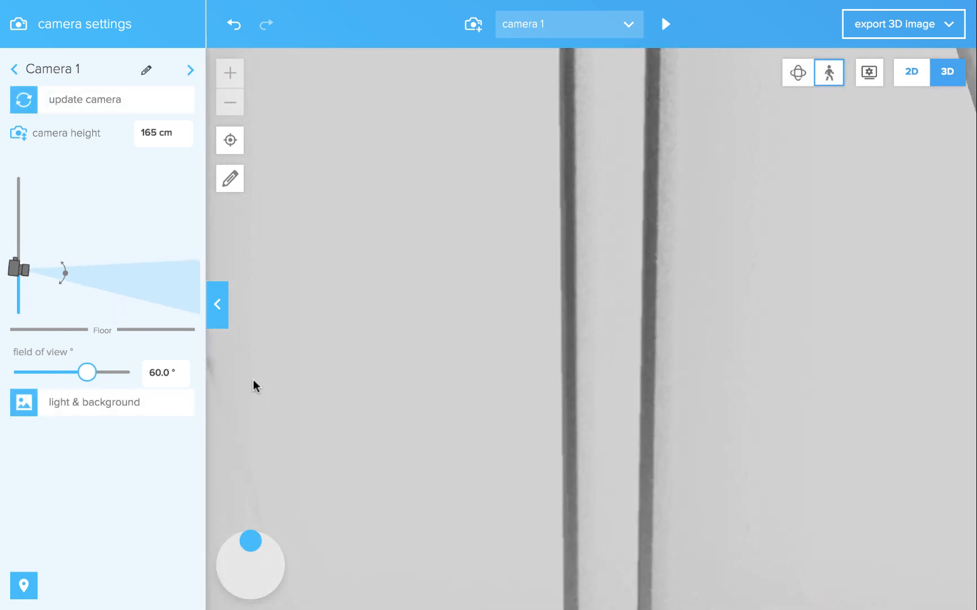
pyautogui.press('Right')
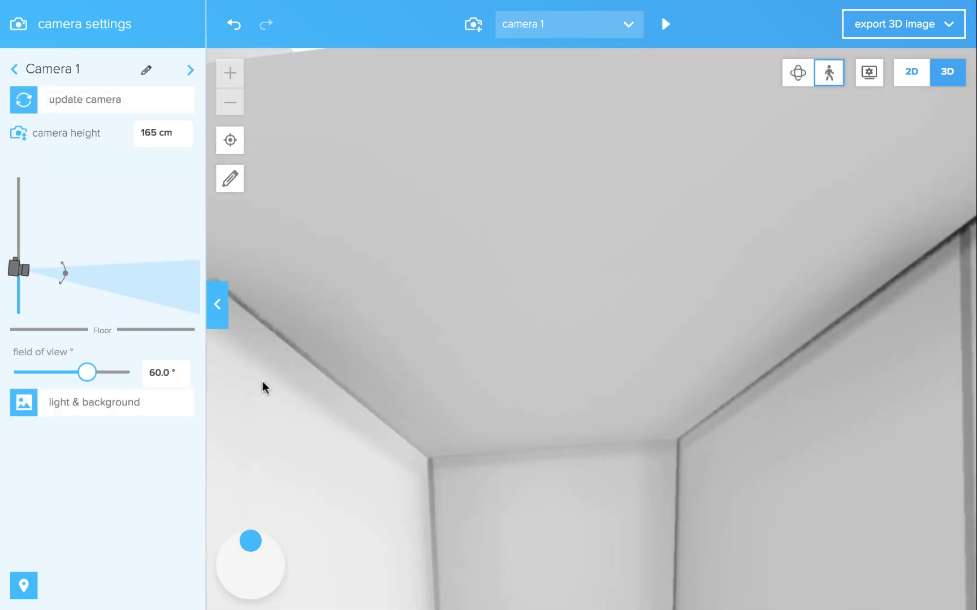
pyautogui.moveTo(263, 381); pyautogui.dragTo(303, 438)
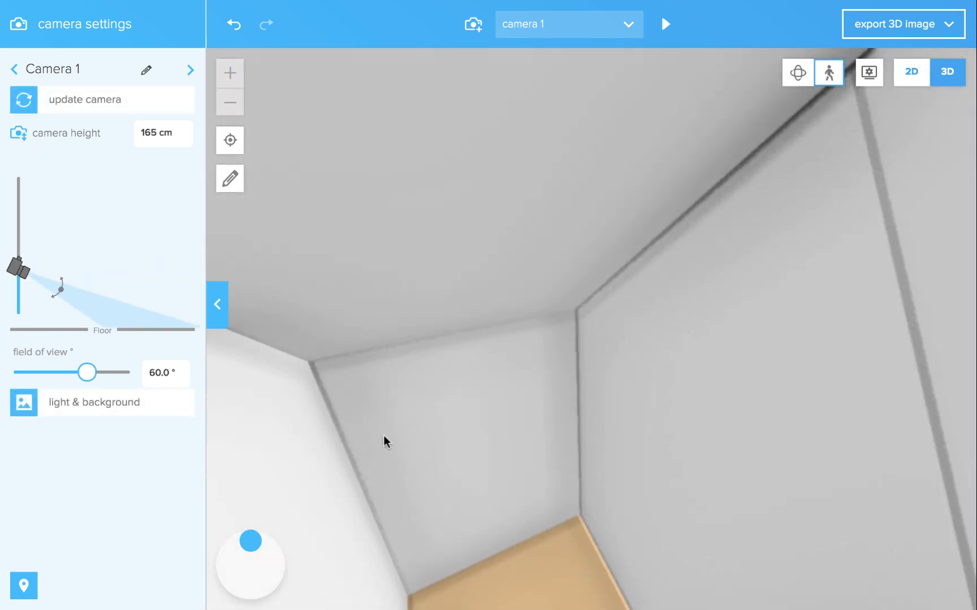
pyautogui.press('Left')
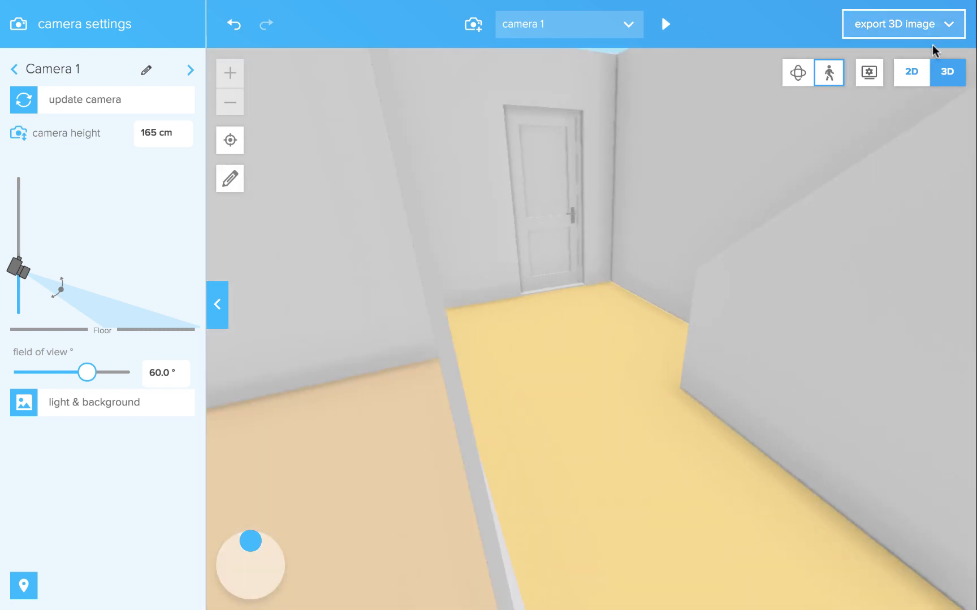
# Return to the 2D plan and activate the Floor 1 design that has no staircase in the hallway
pyautogui.click(911, 72)
pyautogui.click(51, 414)
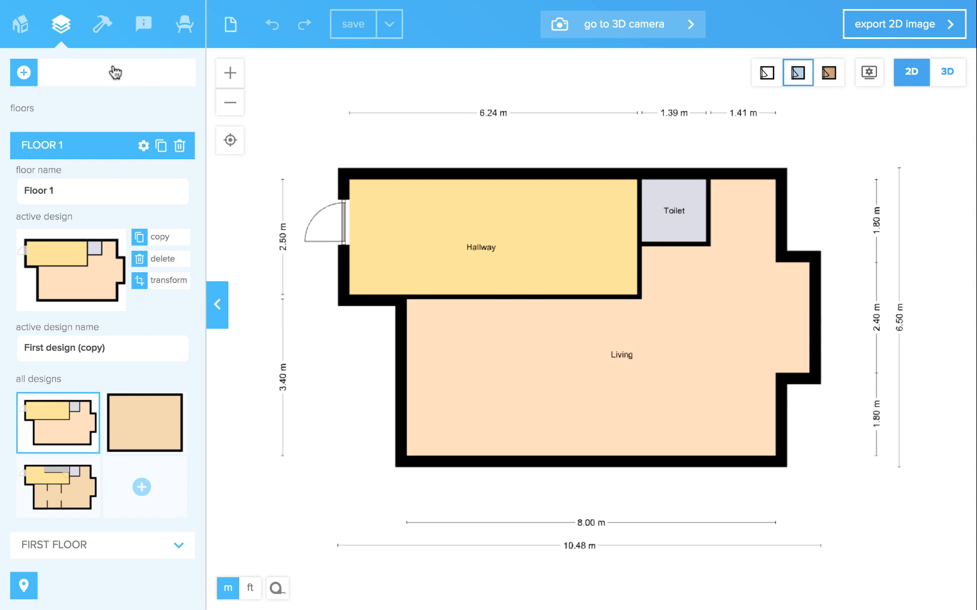
# List the furniture library's staircases from the architecture category and show them as 2D symbols
pyautogui.click(184, 25)
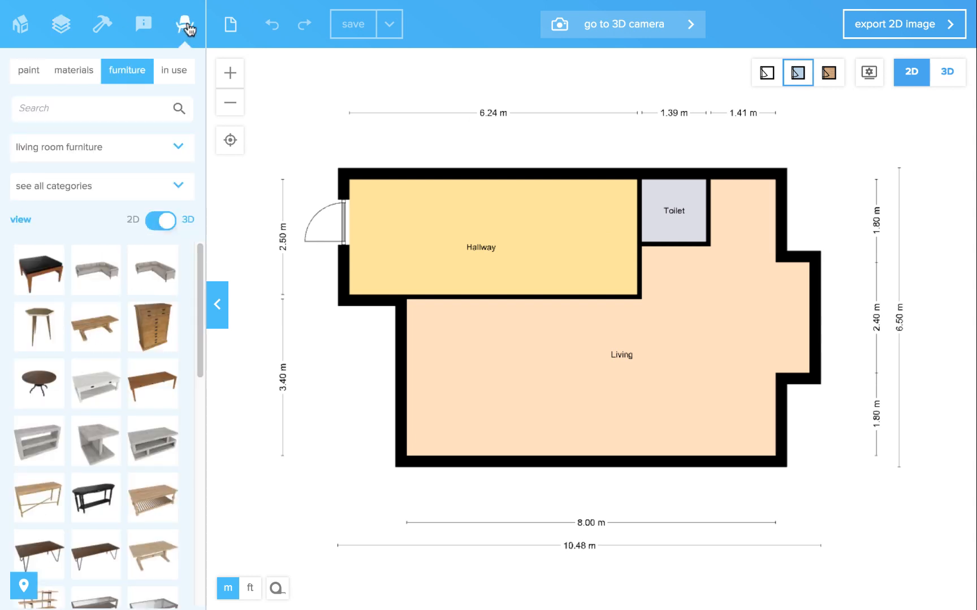
pyautogui.click(67, 147)
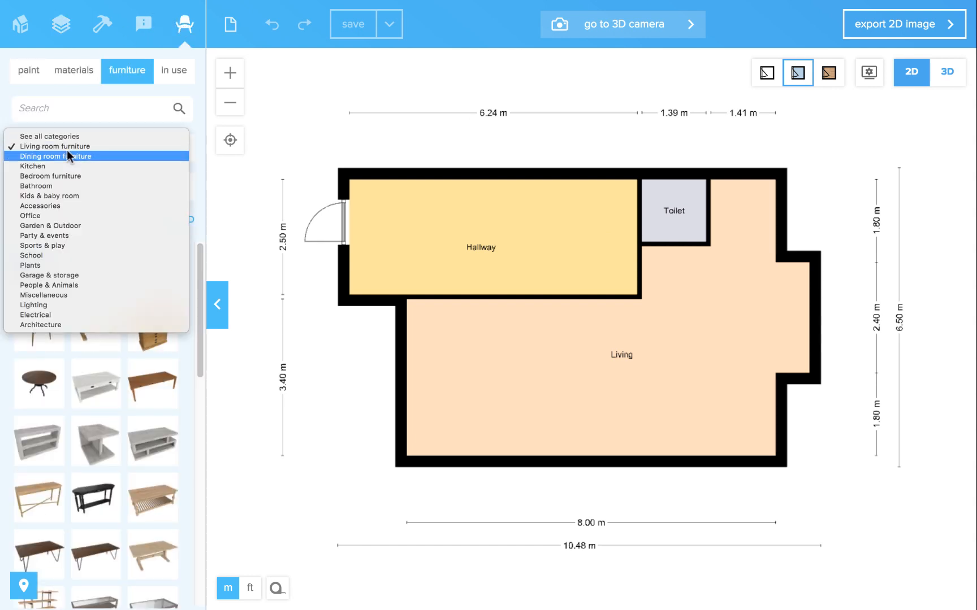
pyautogui.click(54, 334)
pyautogui.click(100, 186)
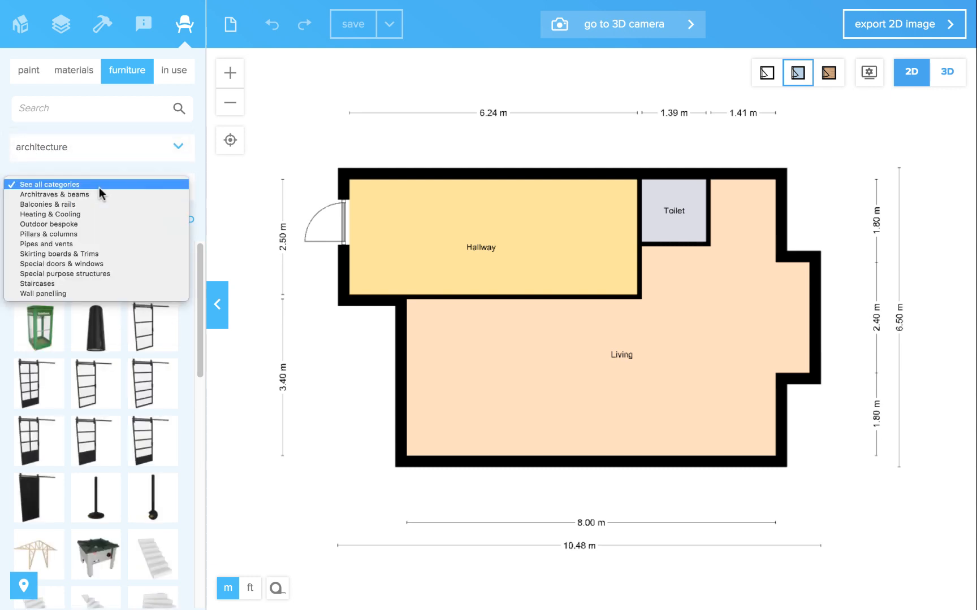
pyautogui.click(66, 283)
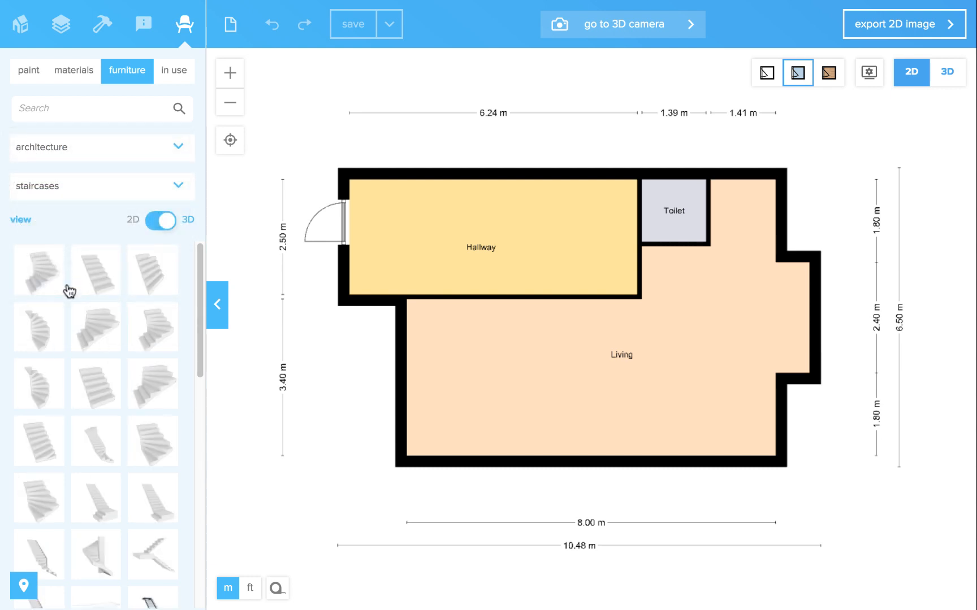
pyautogui.click(156, 222)
# Find a straight single-flight staircase among the library symbols and place it in the hallway
pyautogui.scroll(-3, 102, 364)
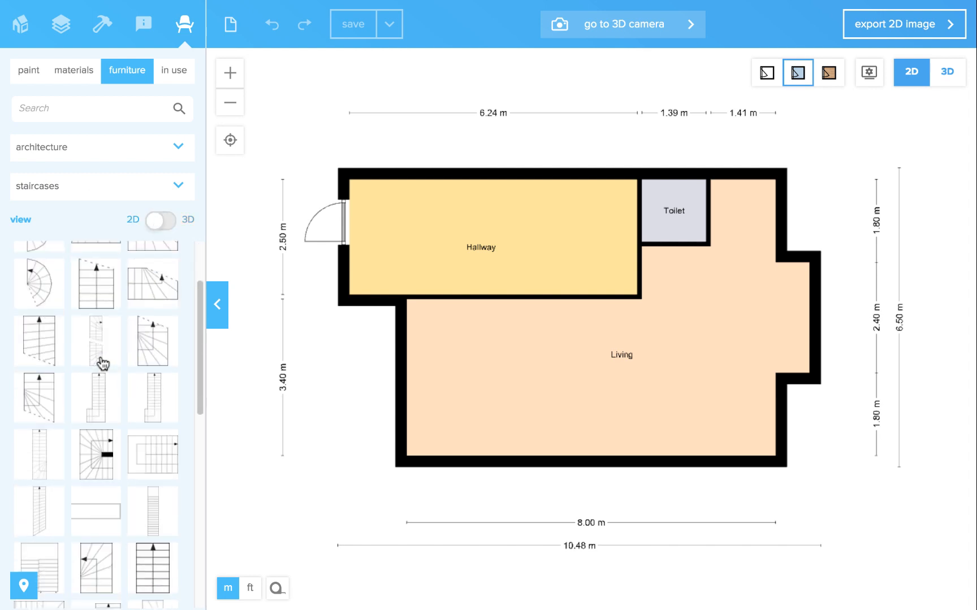
pyautogui.scroll(-2, 102, 363)
pyautogui.scroll(-6, 100, 363)
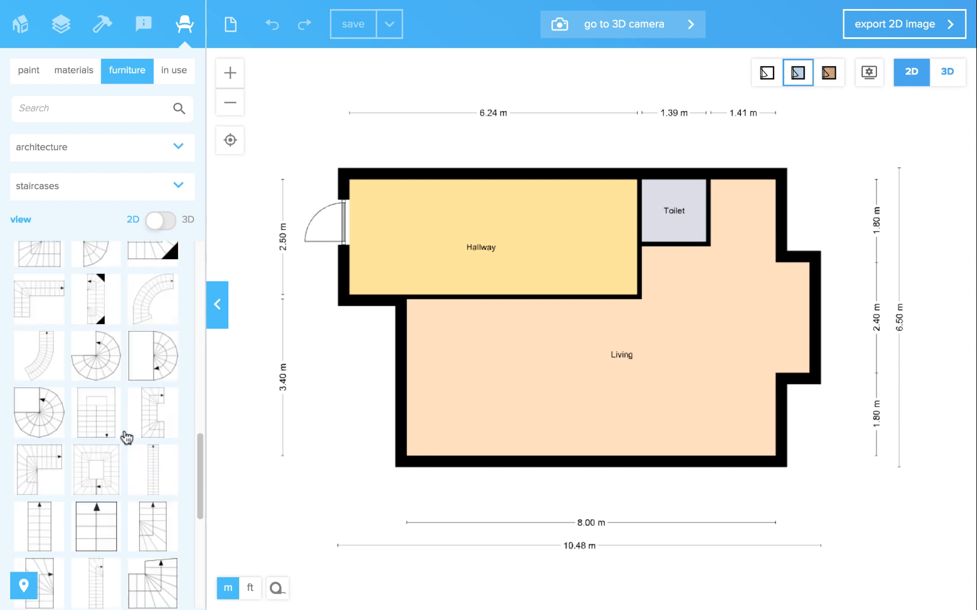
pyautogui.moveTo(153, 469); pyautogui.dragTo(476, 211)
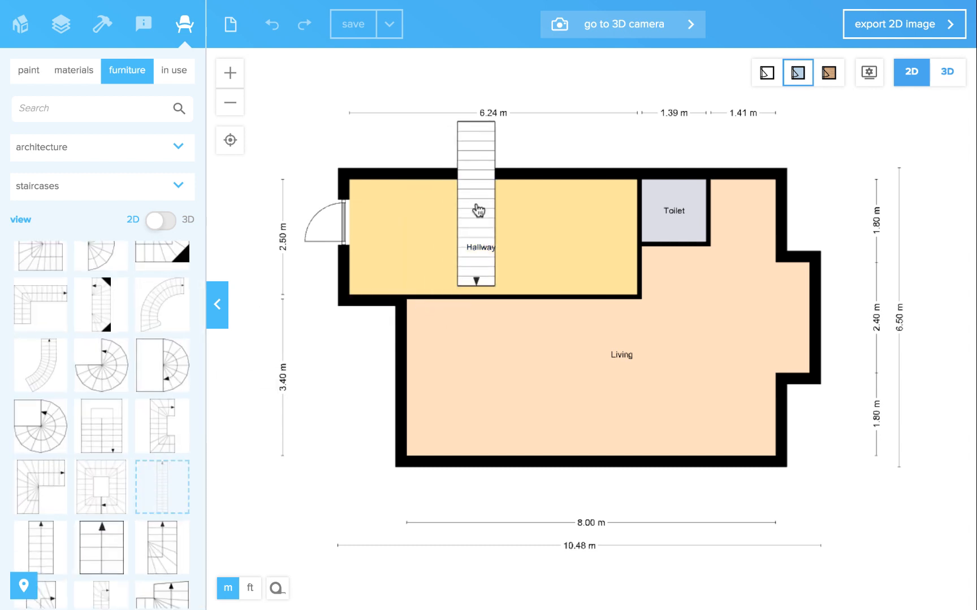
# Rotate the hallway staircase to -90° so its arrow points towards the toilet
pyautogui.scroll(3, 519, 189)
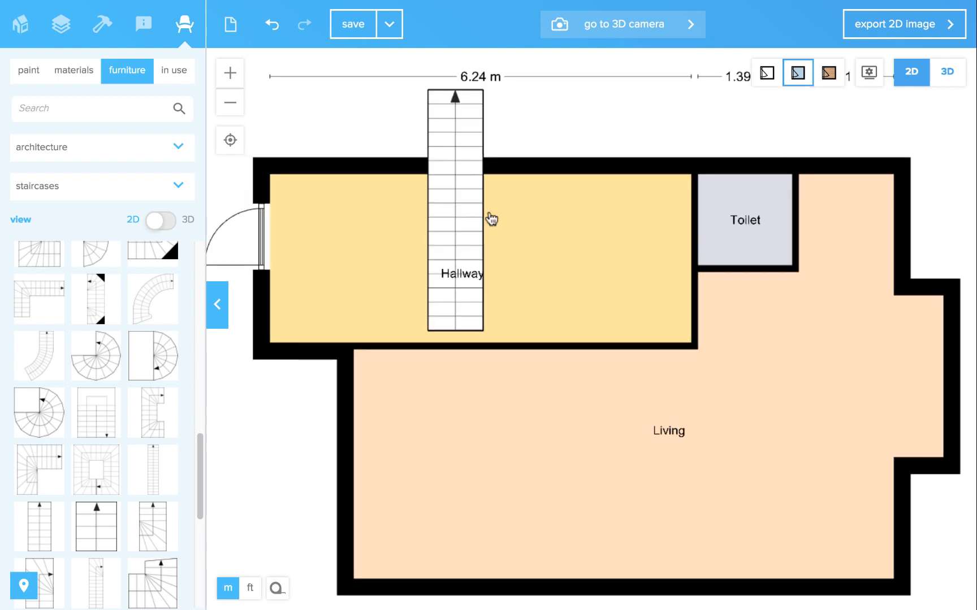
pyautogui.click(456, 247)
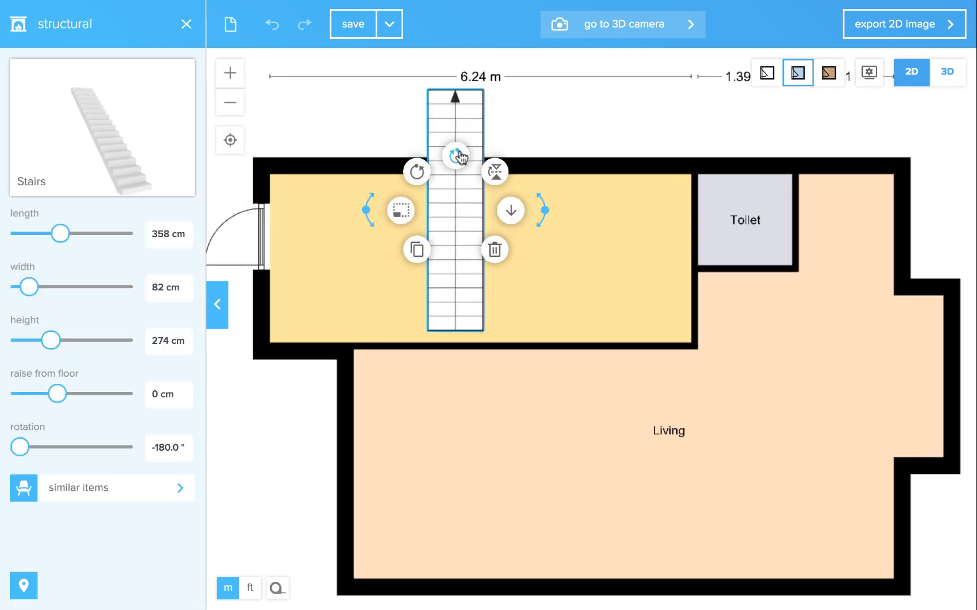
pyautogui.click(419, 172)
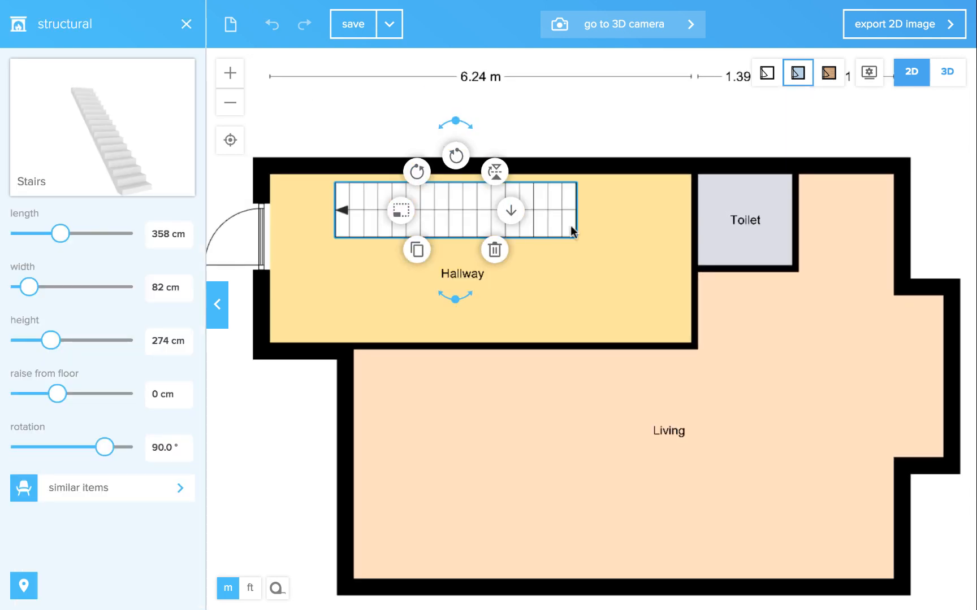
pyautogui.click(417, 172)
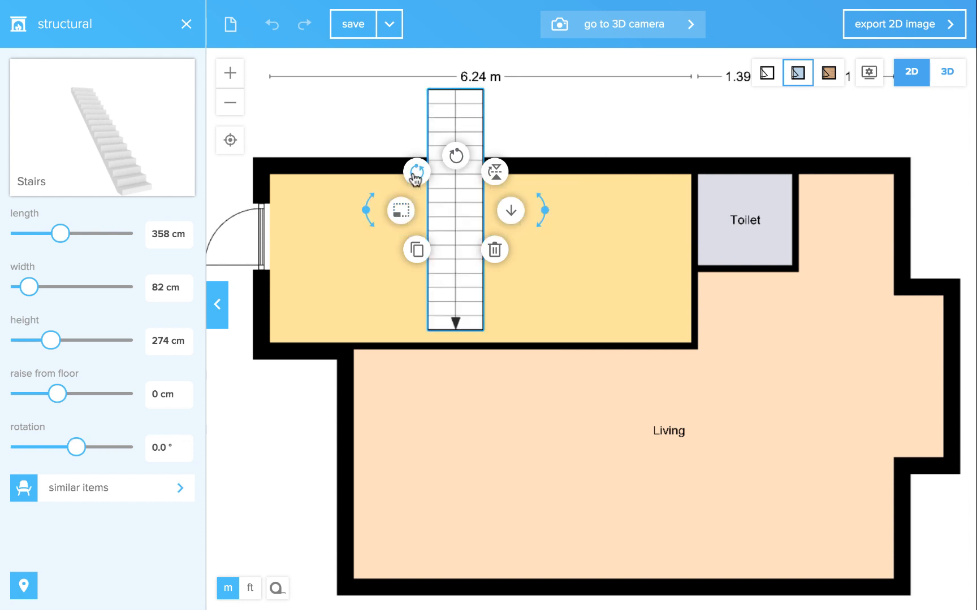
pyautogui.click(416, 172)
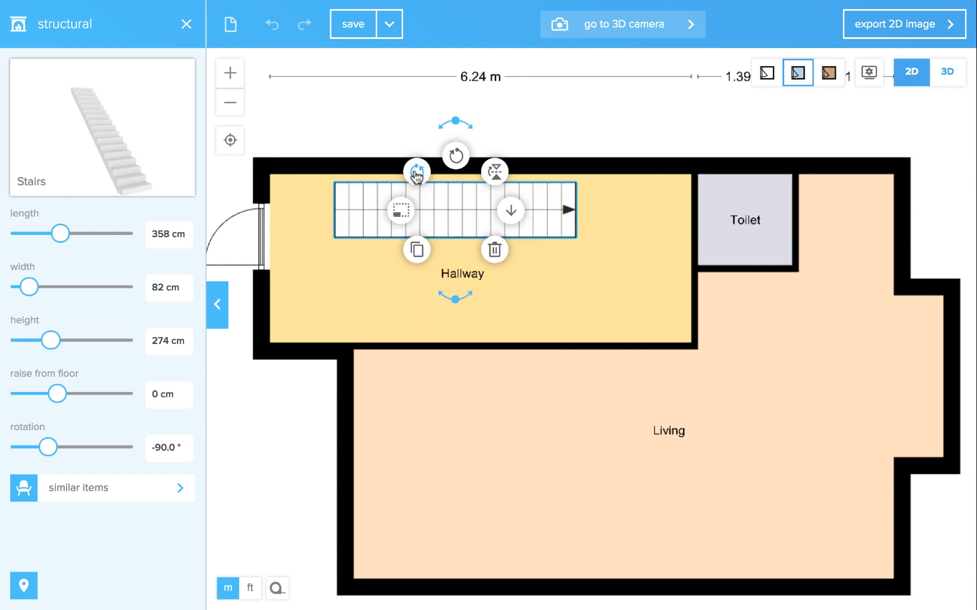
pyautogui.click(385, 117)
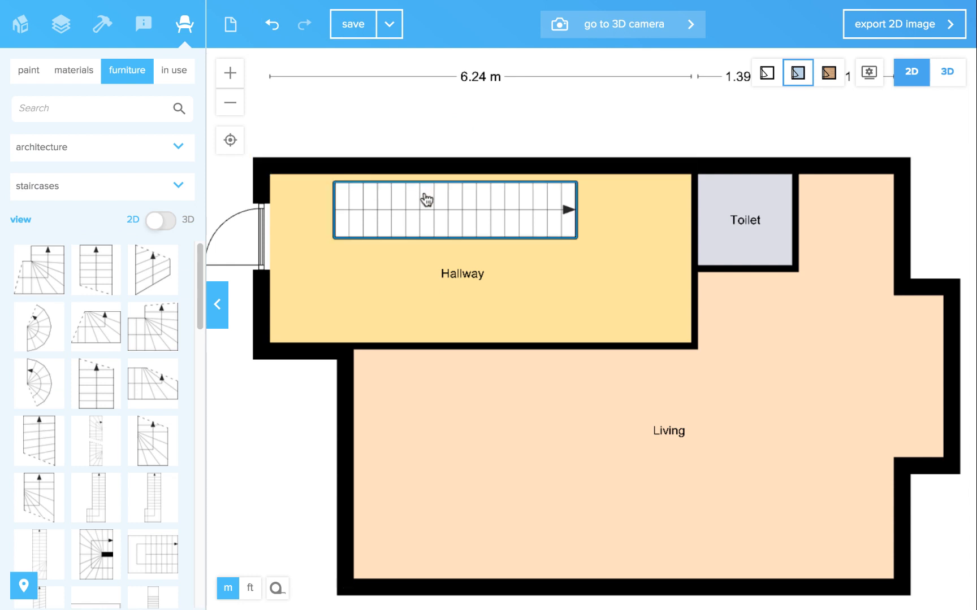
# Move the staircase into the hallway corner, flush against the outer wall and the toilet wall
pyautogui.scroll(2, 692, 217)
pyautogui.moveTo(473, 225); pyautogui.dragTo(639, 203)
pyautogui.click(605, 104)
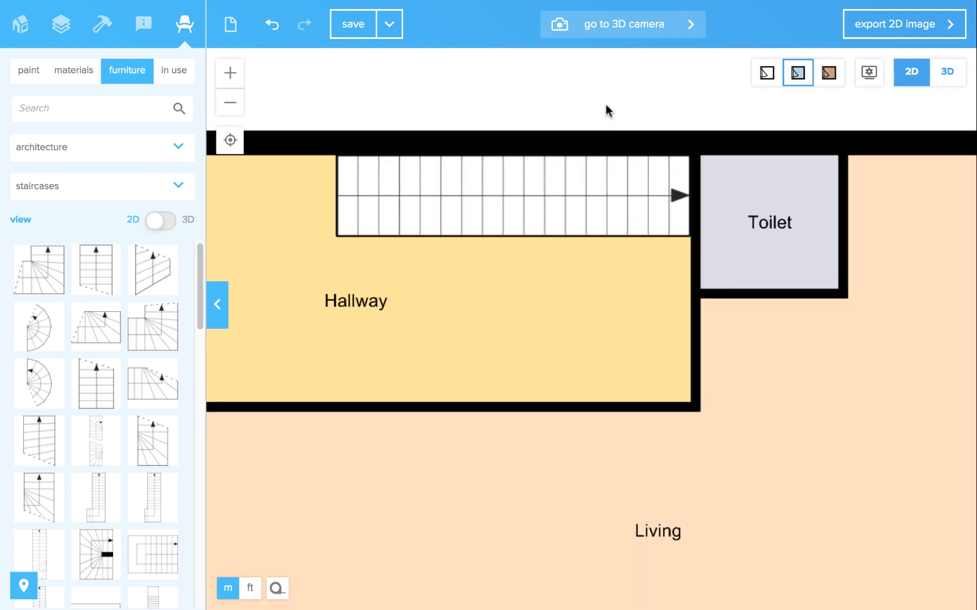
# Draw a wall about 3.58 m long from the toilet wall along the open side of the staircase to its foot
pyautogui.moveTo(608, 303); pyautogui.dragTo(586, 322)
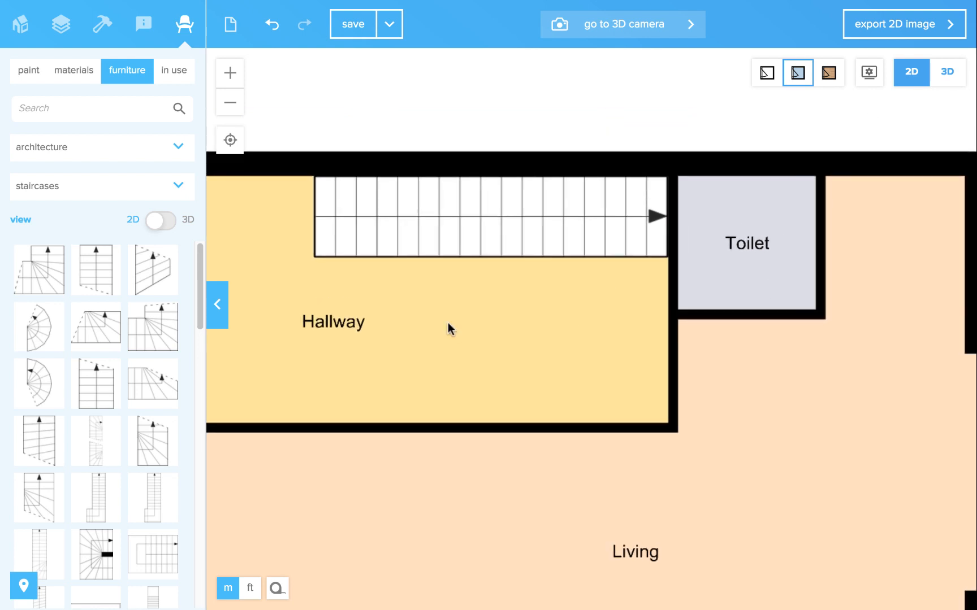
pyautogui.click(671, 266)
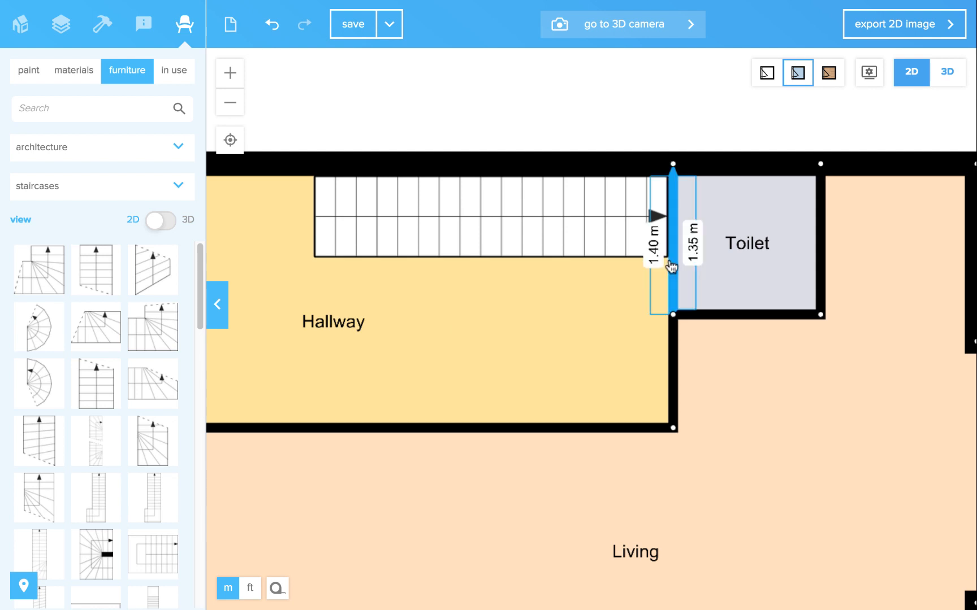
pyautogui.click(672, 267)
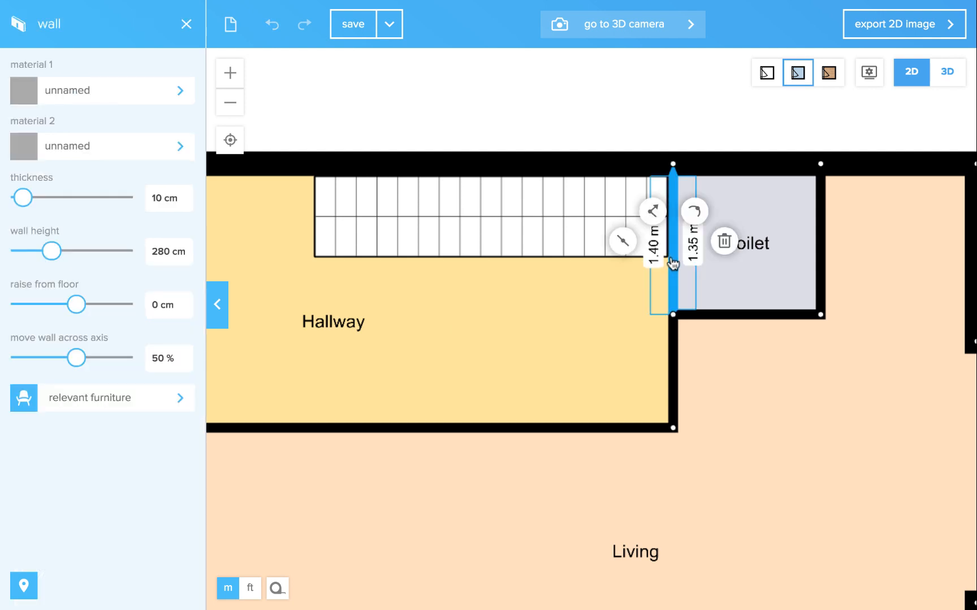
pyautogui.click(655, 222)
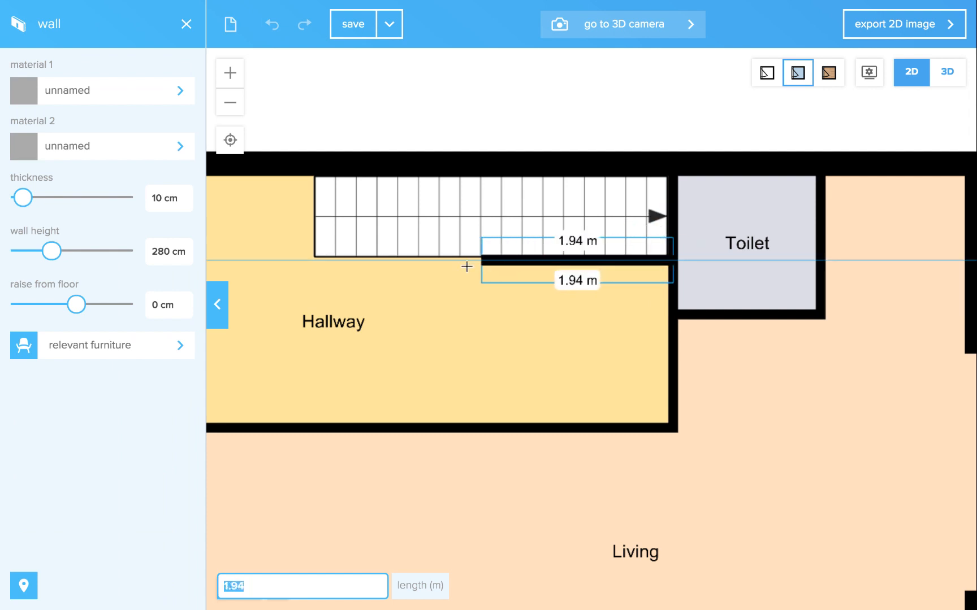
pyautogui.click(325, 263)
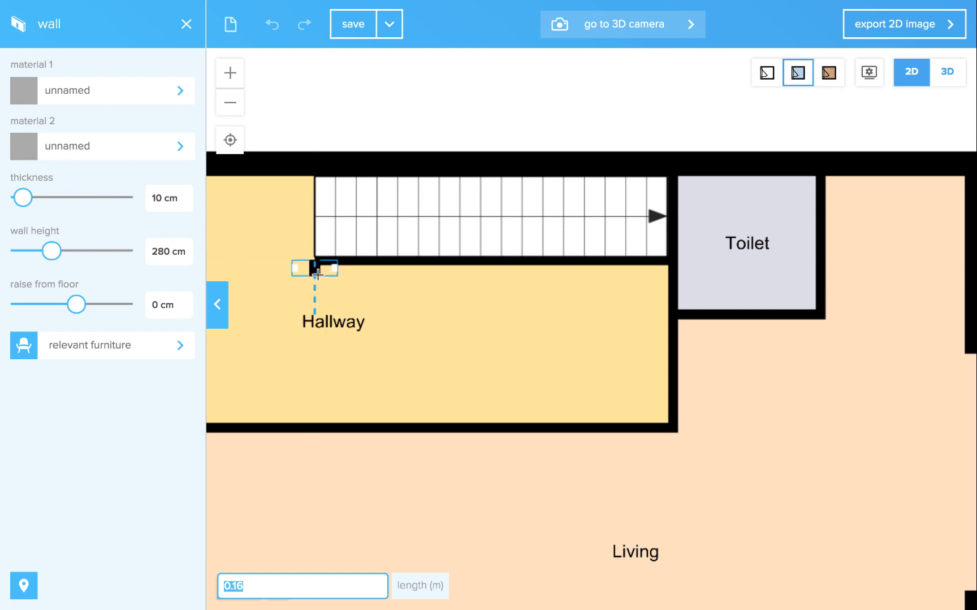
pyautogui.click(317, 262)
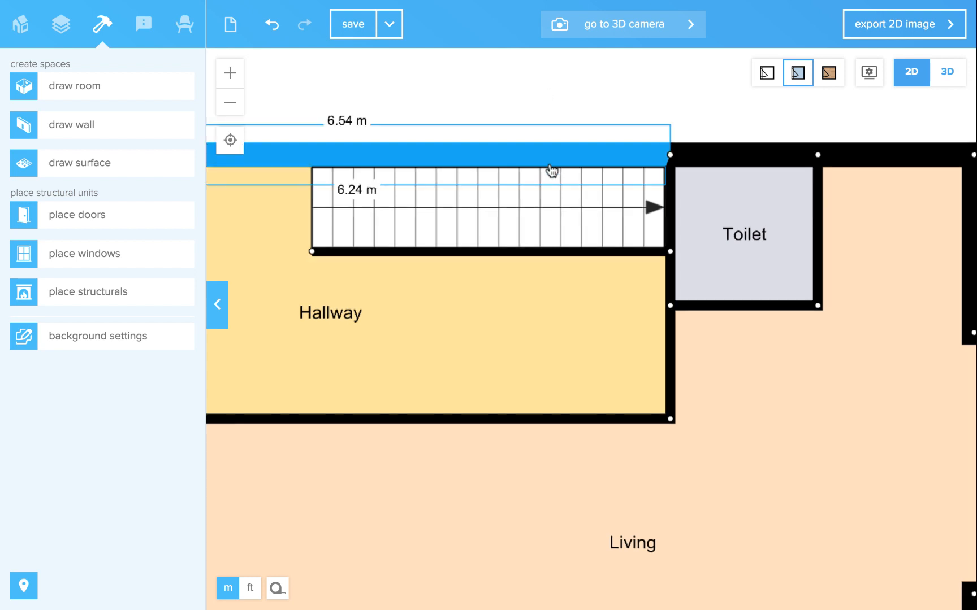
# Split the wall beside the staircase with a new corner about 2.39 m from its free end
pyautogui.click(551, 254)
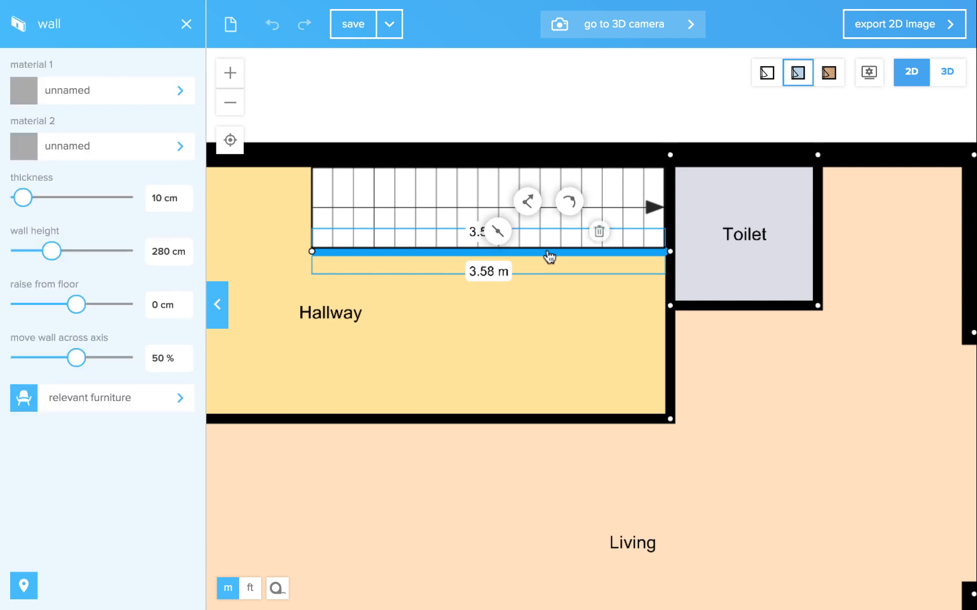
pyautogui.click(496, 233)
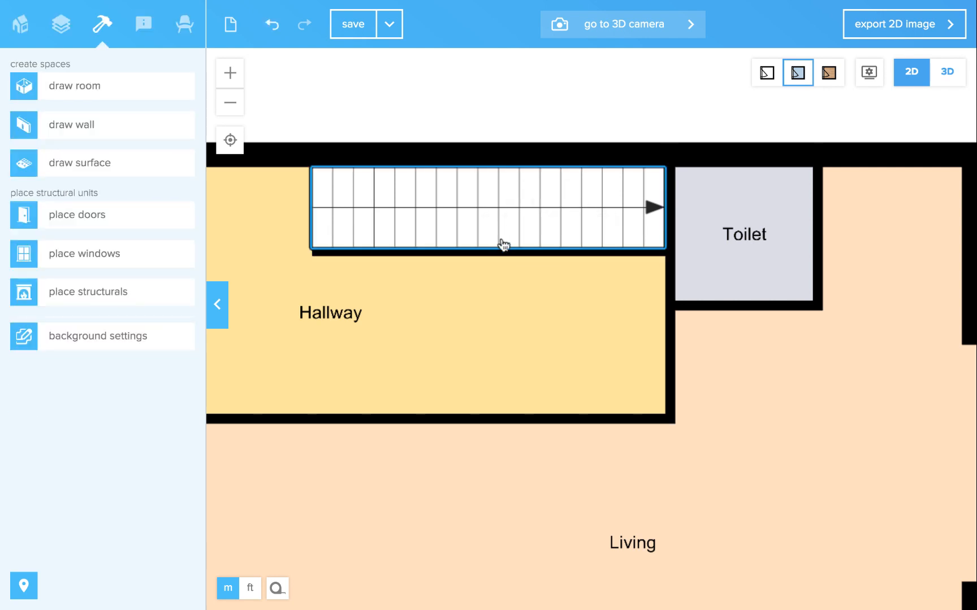
pyautogui.click(547, 254)
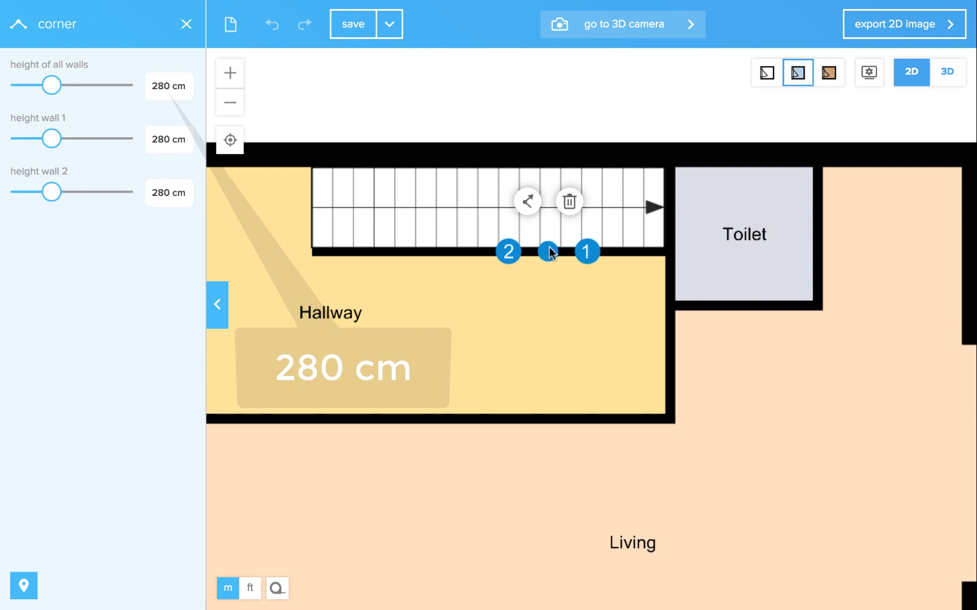
pyautogui.click(516, 116)
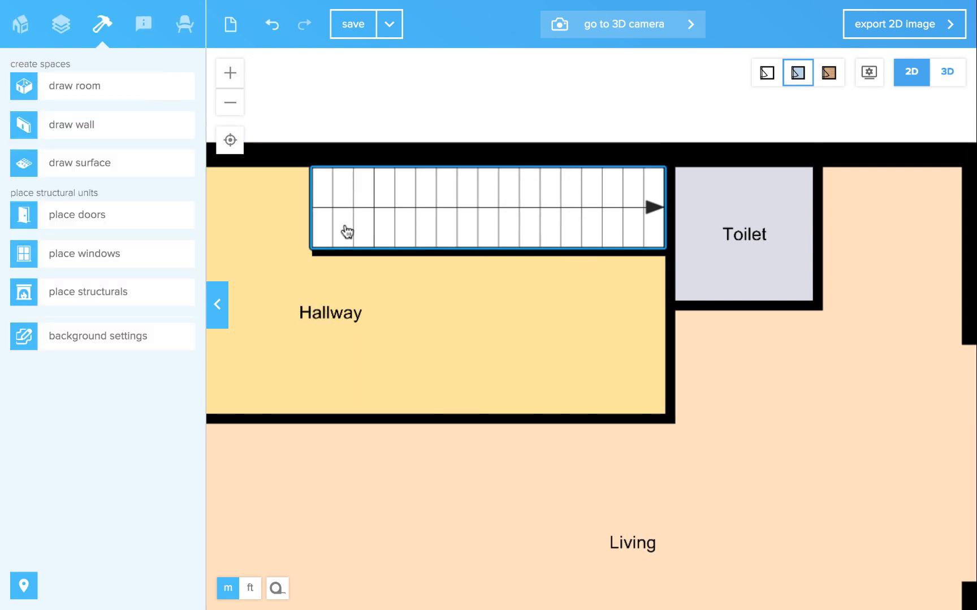
# Set the height of all walls at the corner by the foot of the stairs to 100 cm
pyautogui.click(312, 253)
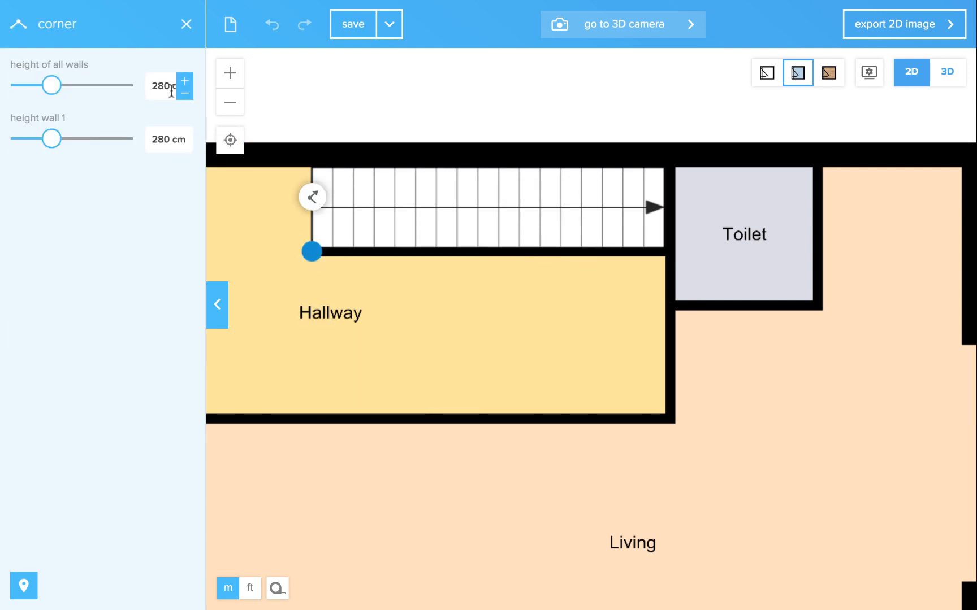
pyautogui.moveTo(165, 86); pyautogui.dragTo(140, 84)
pyautogui.write('1')
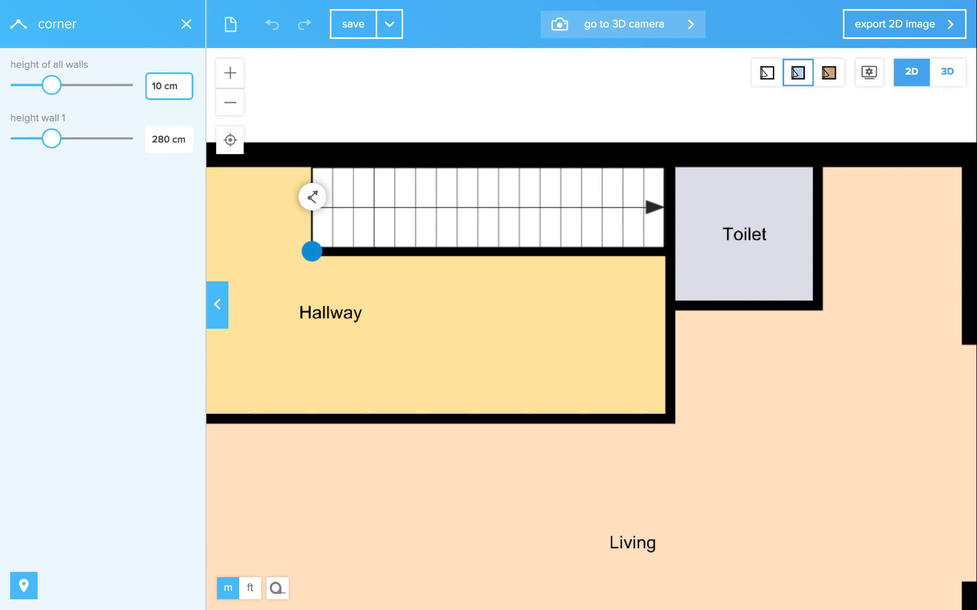
pyautogui.write('0')
pyautogui.press('Return')
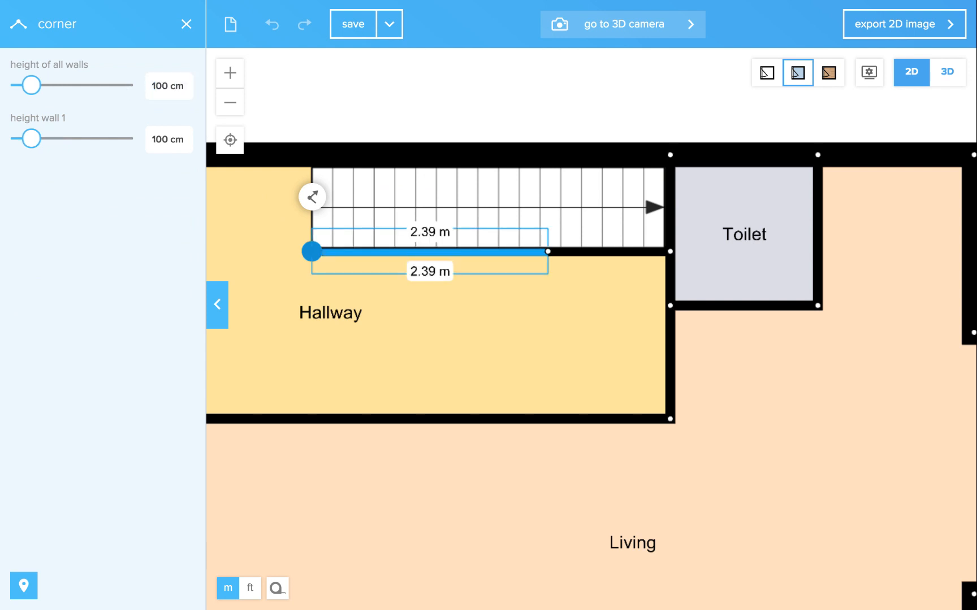
pyautogui.click(458, 82)
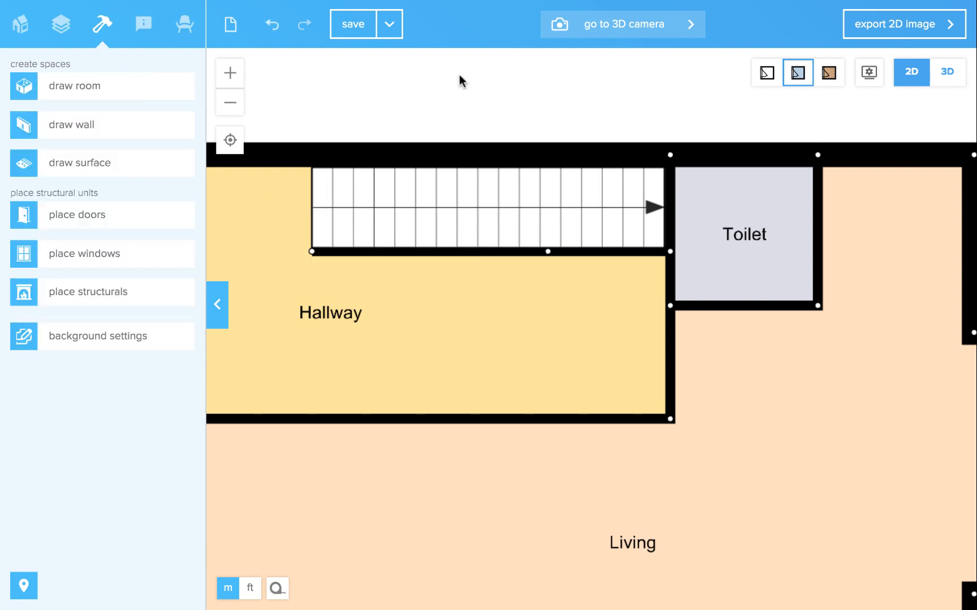
# Inspect the sloped wall beside the staircase in the 3D view
pyautogui.click(948, 73)
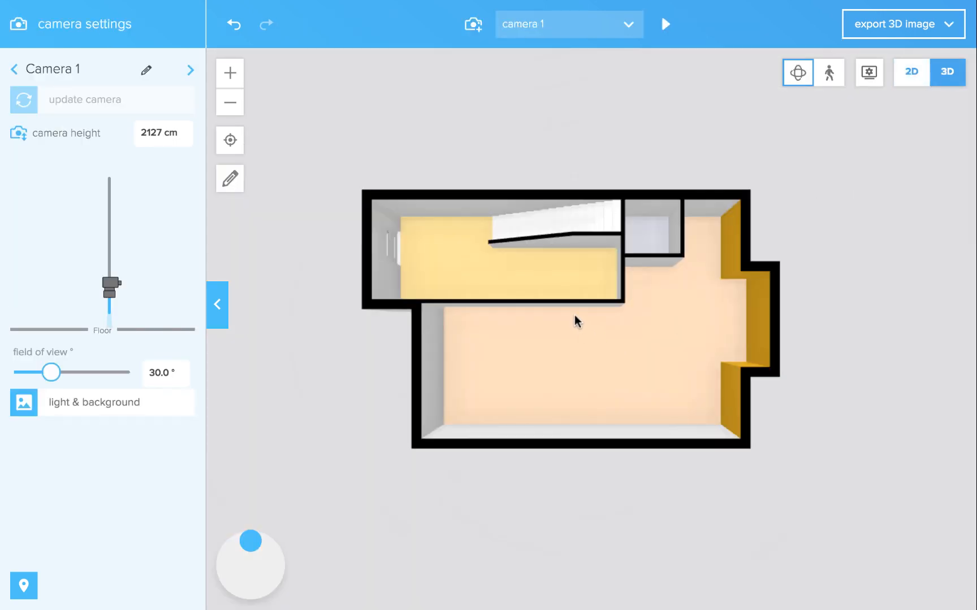
pyautogui.moveTo(575, 320); pyautogui.dragTo(586, 292)
pyautogui.scroll(8, 510, 311)
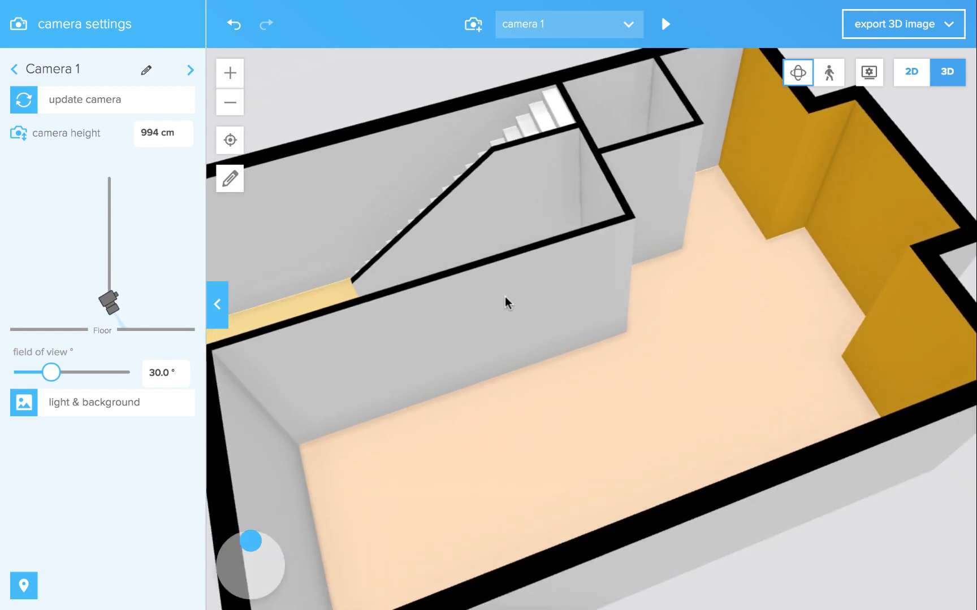
# Place a single hinged door in the wall beside the staircase, next to the toilet wall
pyautogui.moveTo(490, 271); pyautogui.dragTo(488, 309)
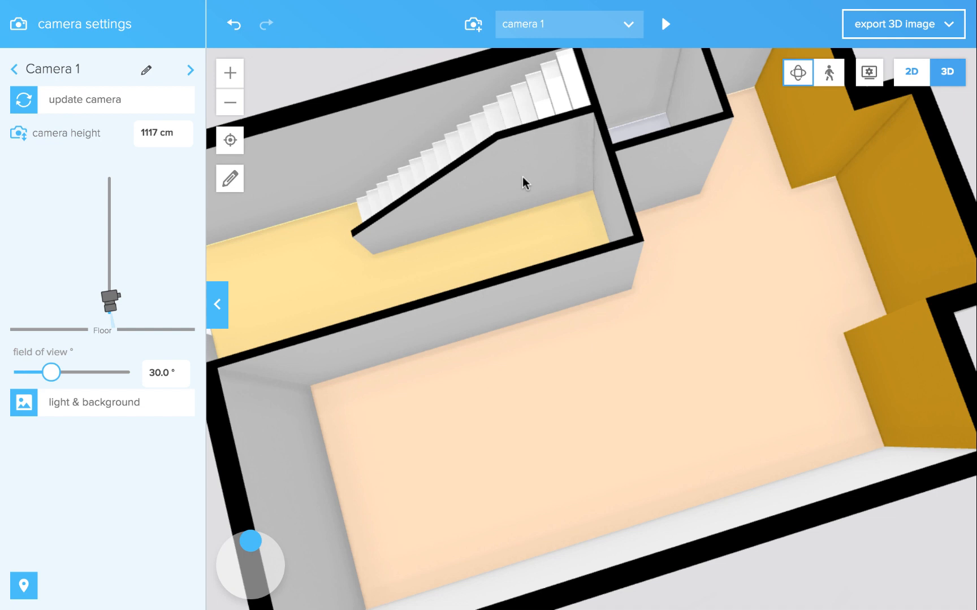
pyautogui.click(909, 74)
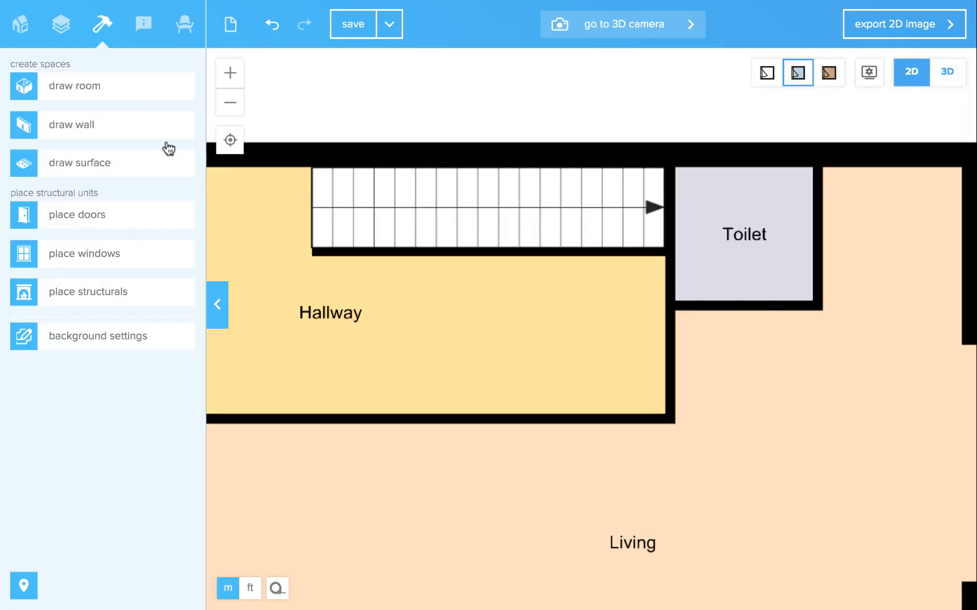
pyautogui.click(109, 214)
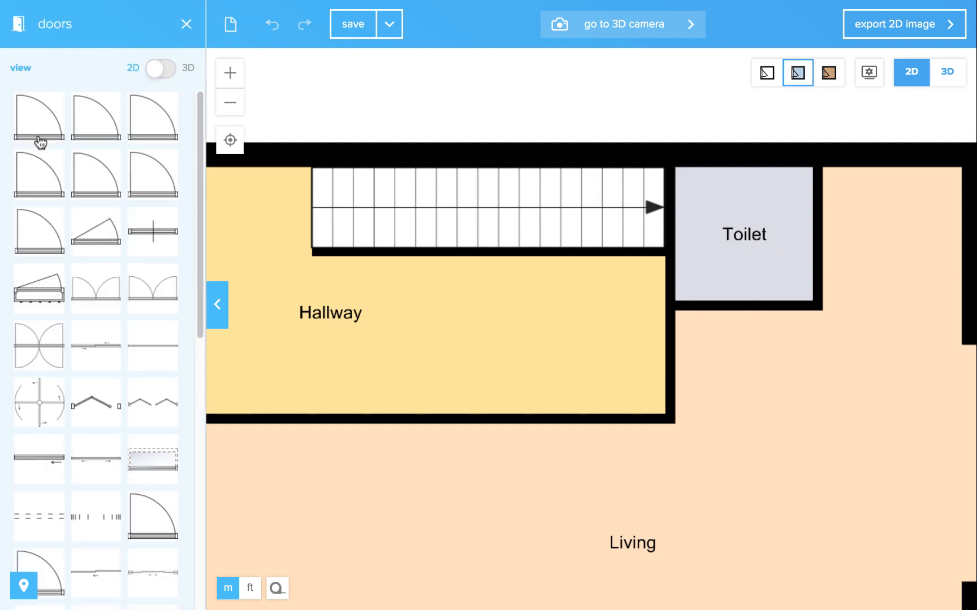
pyautogui.moveTo(37, 135); pyautogui.dragTo(614, 244)
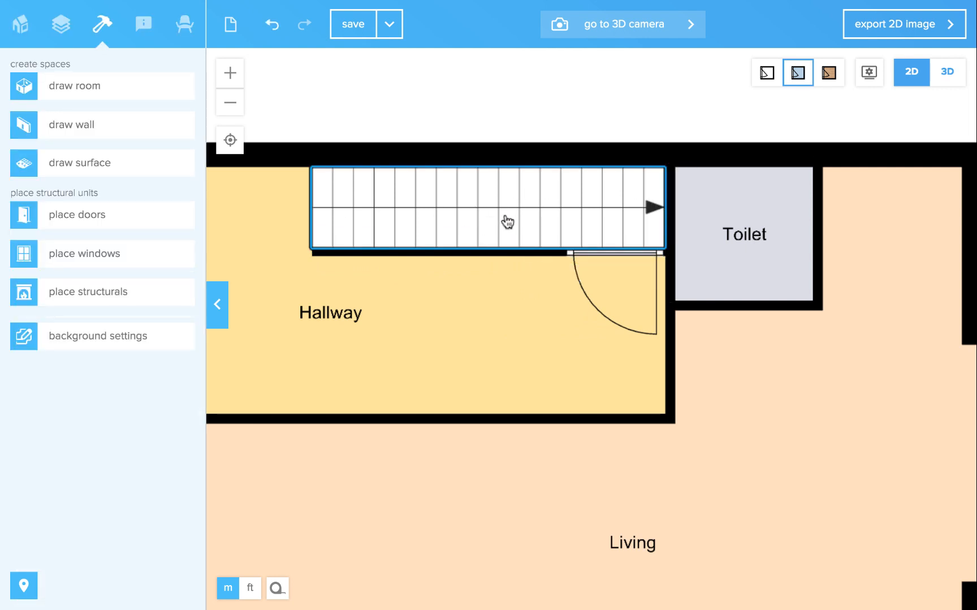
# Move the staircase off the outer wall into the open hallway, clear of the wall with the door
pyautogui.scroll(2, 507, 222)
pyautogui.click(414, 287)
pyautogui.click(694, 188)
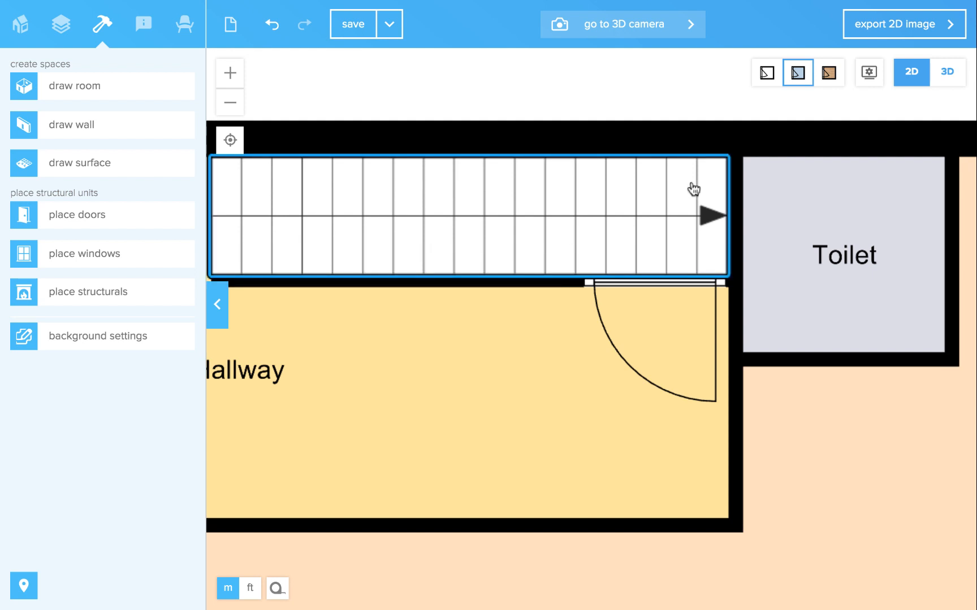
pyautogui.moveTo(439, 358); pyautogui.dragTo(555, 358)
pyautogui.click(484, 164)
pyautogui.click(608, 265)
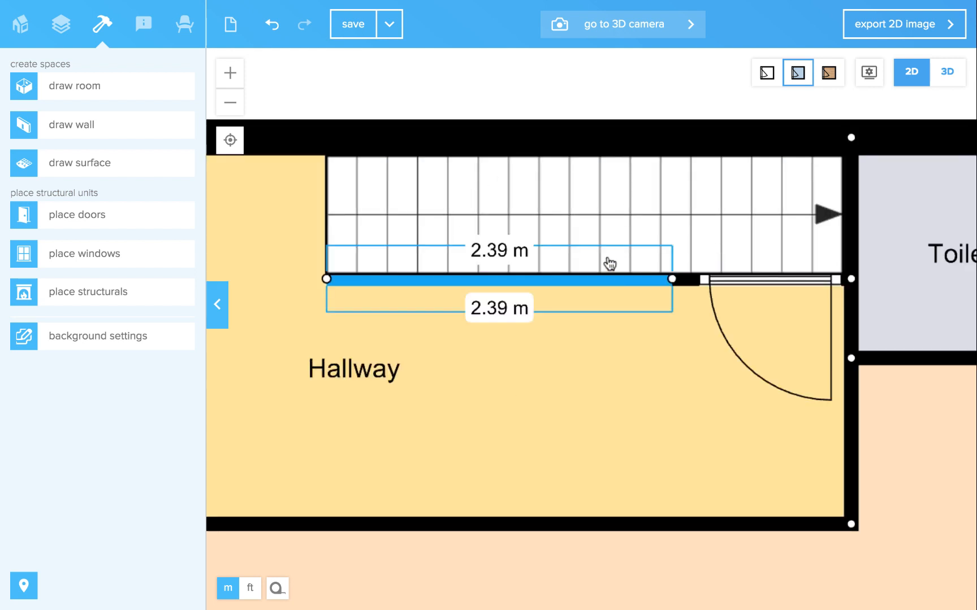
pyautogui.click(608, 188)
pyautogui.moveTo(608, 188); pyautogui.dragTo(608, 343)
pyautogui.click(602, 288)
pyautogui.click(555, 290)
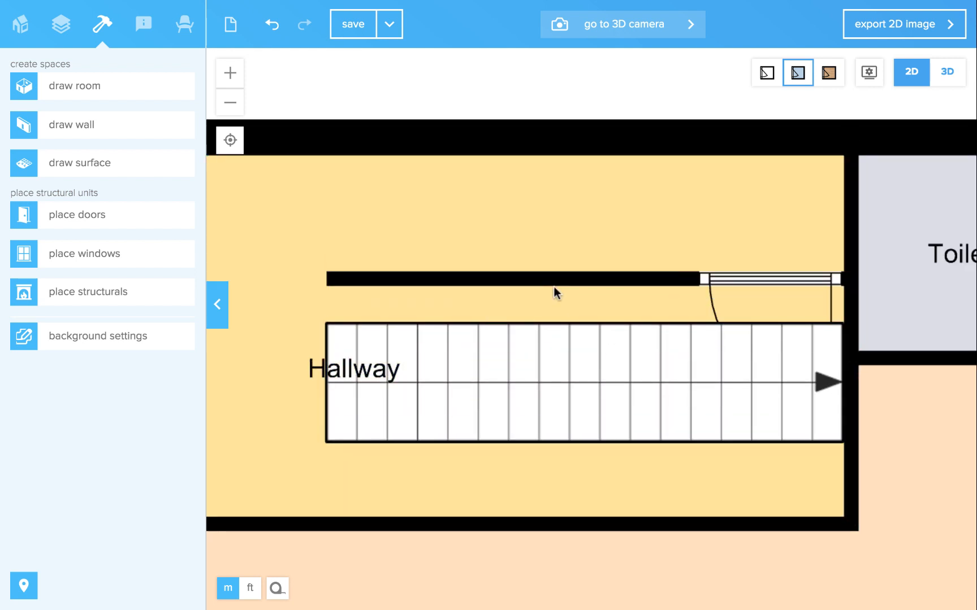
# Draw a cross wall about 0.98 m long from the middle of the staircase's side wall to the outer wall
pyautogui.click(541, 135)
pyautogui.click(565, 282)
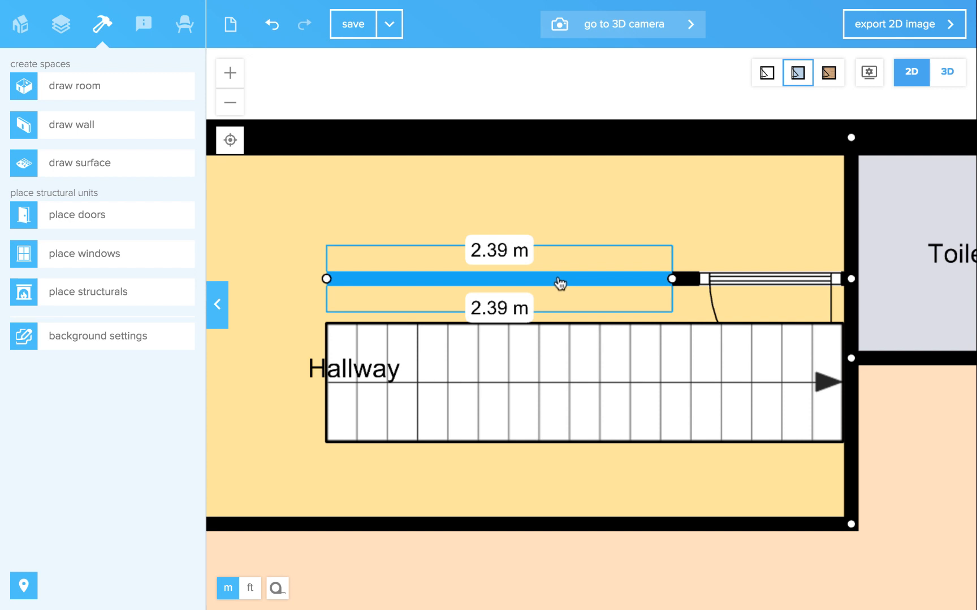
pyautogui.click(557, 279)
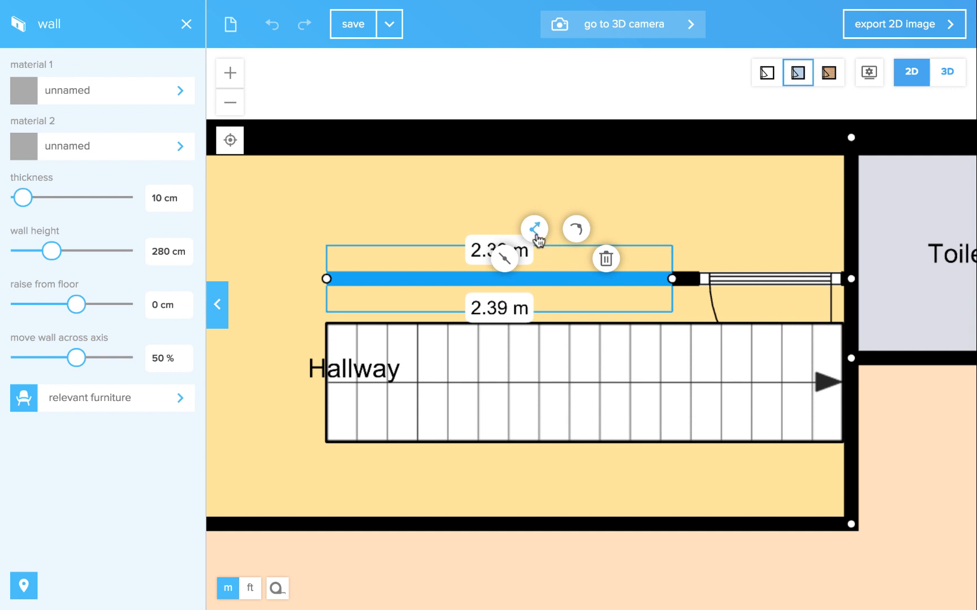
pyautogui.moveTo(534, 230)
pyautogui.mouseDown()
pyautogui.moveTo(555, 212)
pyautogui.moveTo(553, 139)
pyautogui.mouseUp()
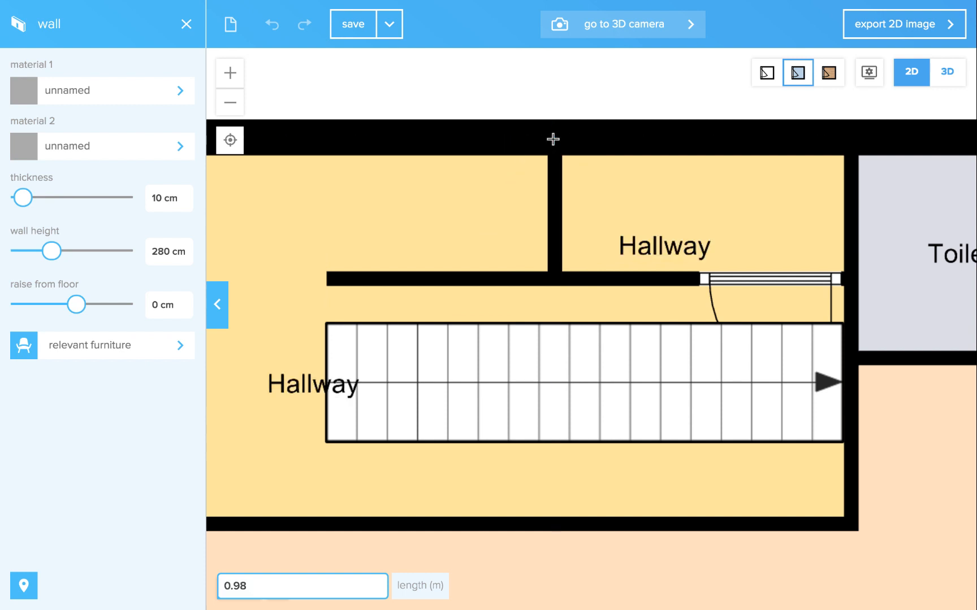
pyautogui.click(552, 139)
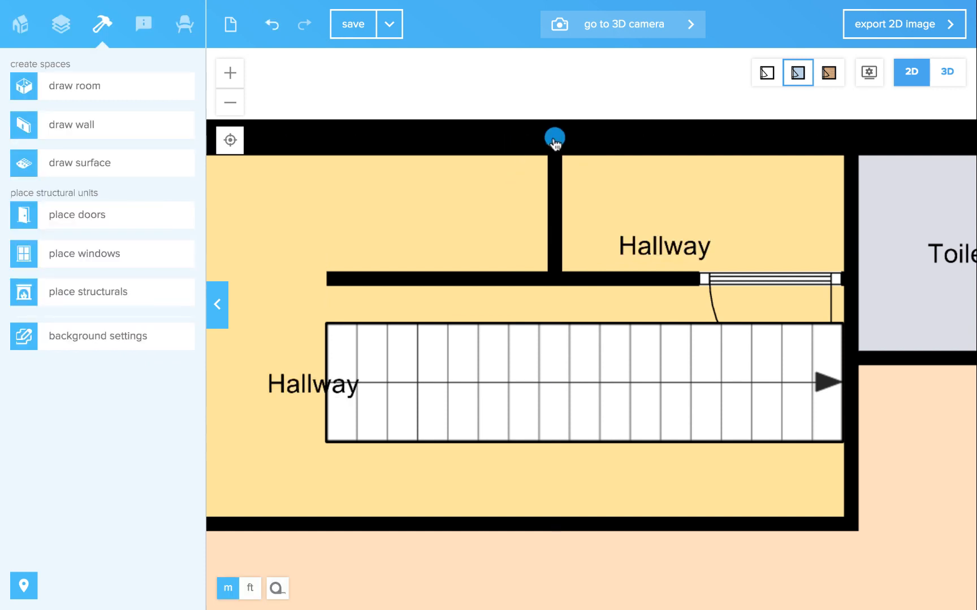
# Check the wall heights at both corners of the cross wall and inspect it in the 3D view
pyautogui.click(555, 279)
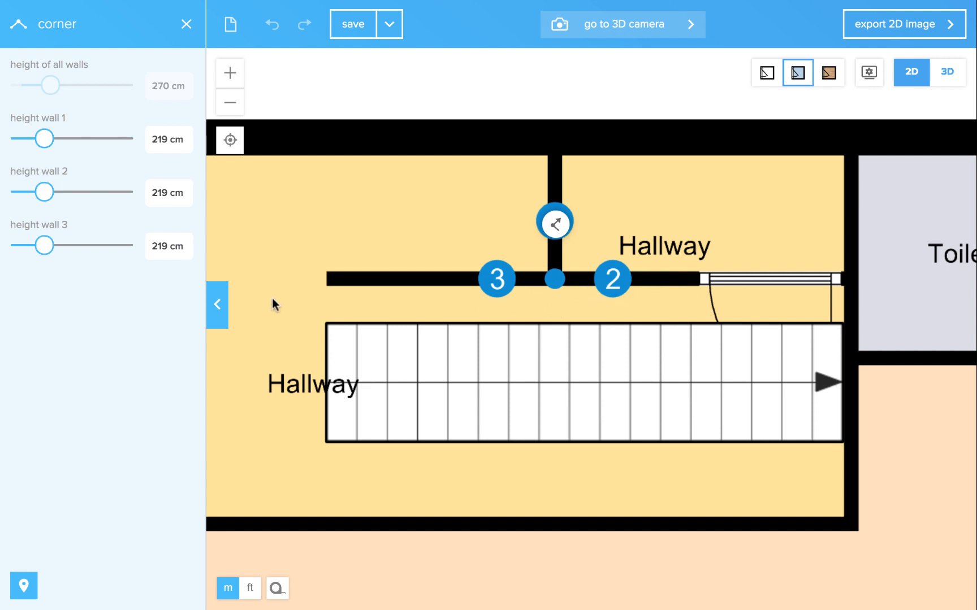
pyautogui.click(629, 187)
pyautogui.click(556, 140)
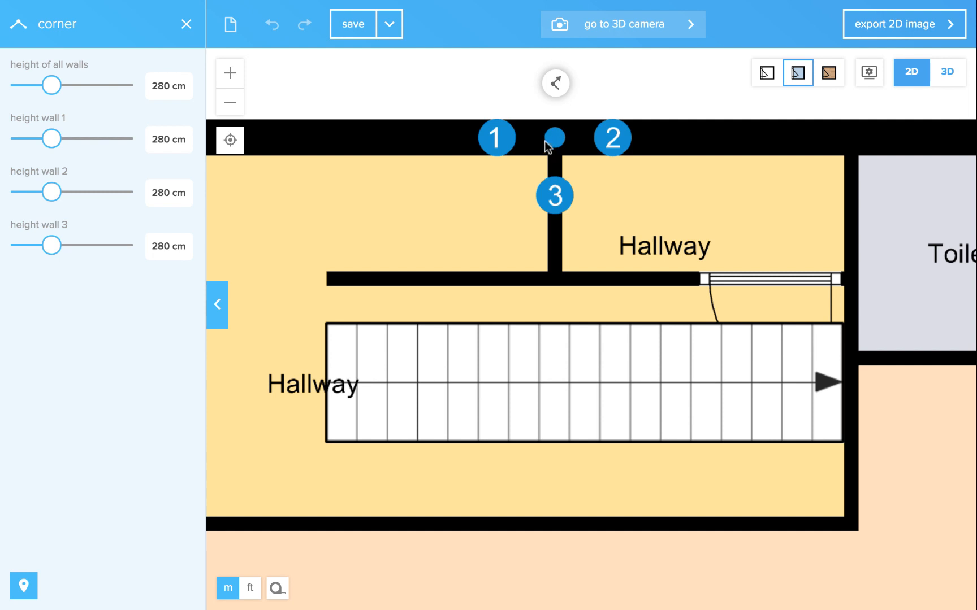
pyautogui.click(457, 69)
pyautogui.click(947, 72)
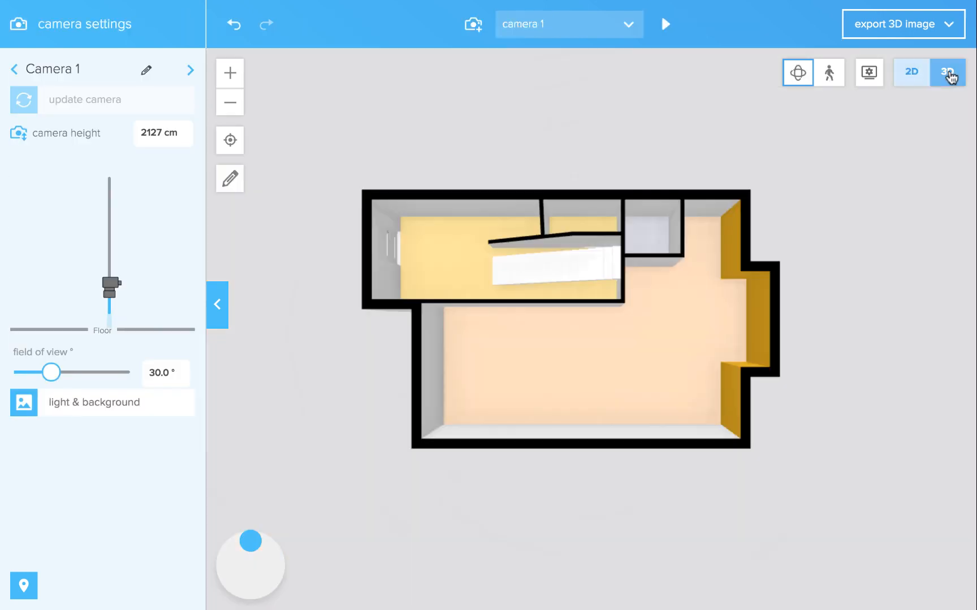
pyautogui.moveTo(593, 386); pyautogui.dragTo(730, 312)
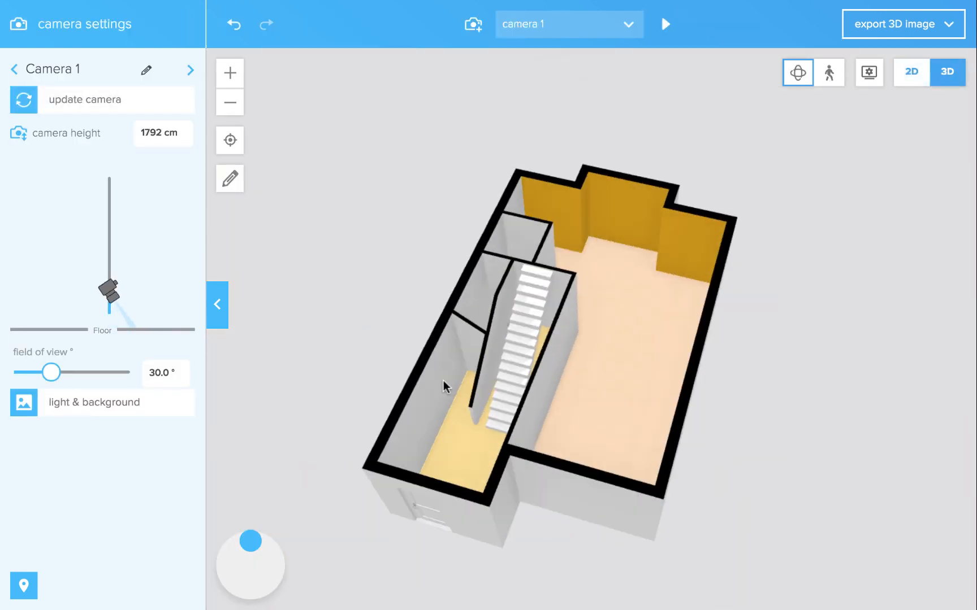
pyautogui.scroll(3, 498, 339)
pyautogui.scroll(3, 498, 338)
pyautogui.moveTo(405, 380); pyautogui.dragTo(387, 391)
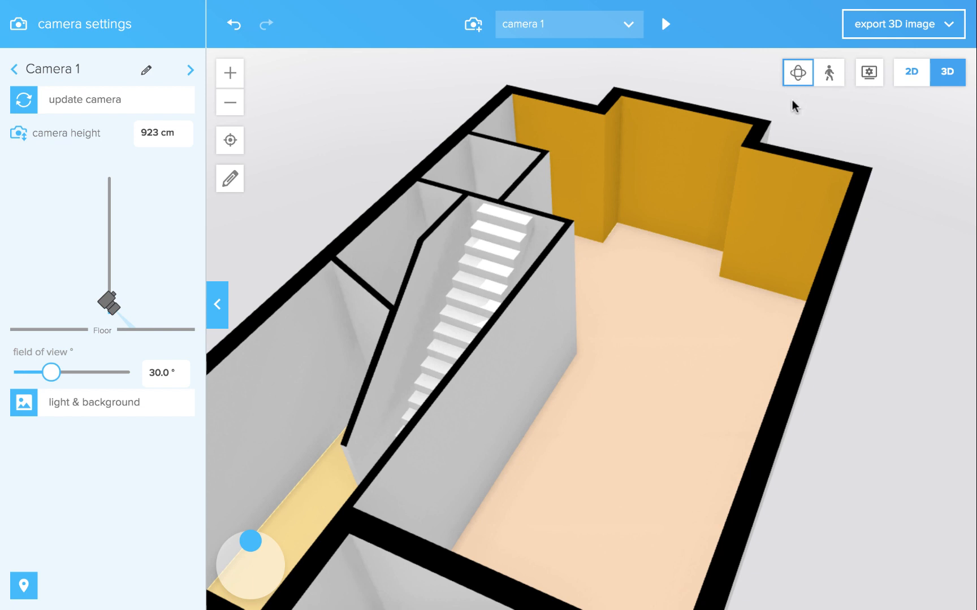
pyautogui.click(910, 73)
pyautogui.moveTo(651, 392); pyautogui.dragTo(710, 260)
pyautogui.click(946, 72)
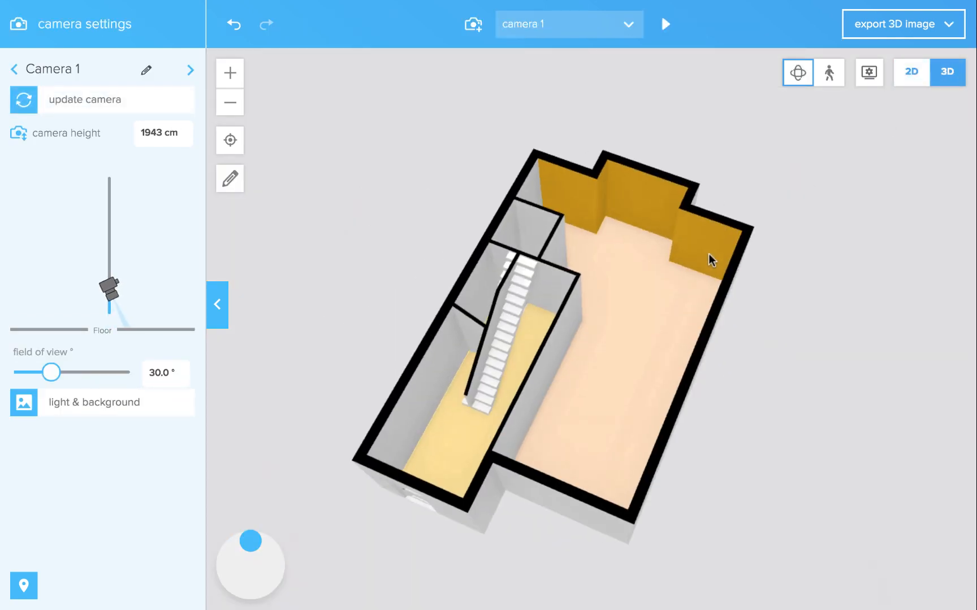
pyautogui.click(912, 72)
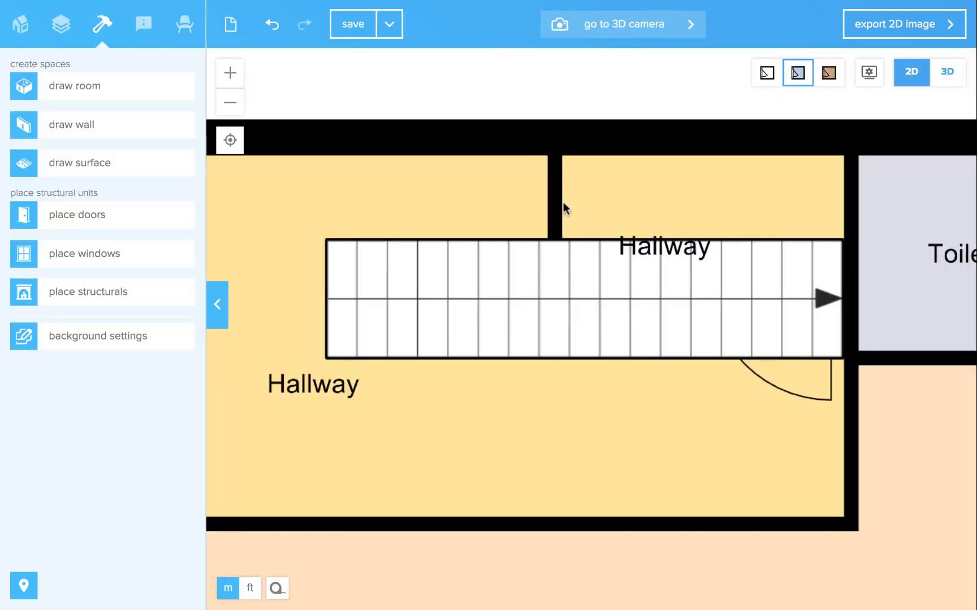
pyautogui.moveTo(534, 335); pyautogui.dragTo(527, 431)
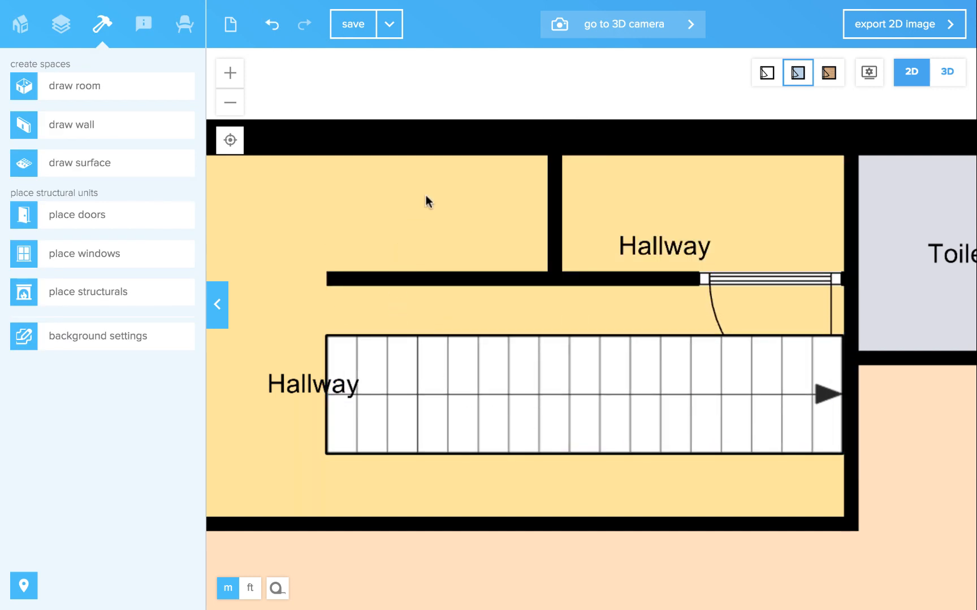
# Try a height of 85 cm for all walls at the cross wall's outer corner in 3D and undo it
pyautogui.click(553, 138)
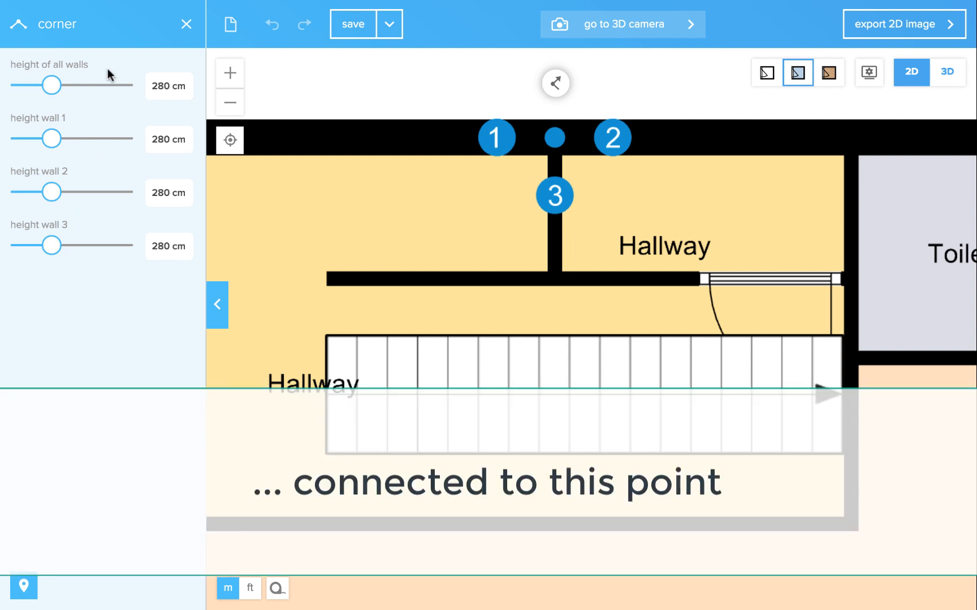
pyautogui.moveTo(51, 85); pyautogui.dragTo(29, 89)
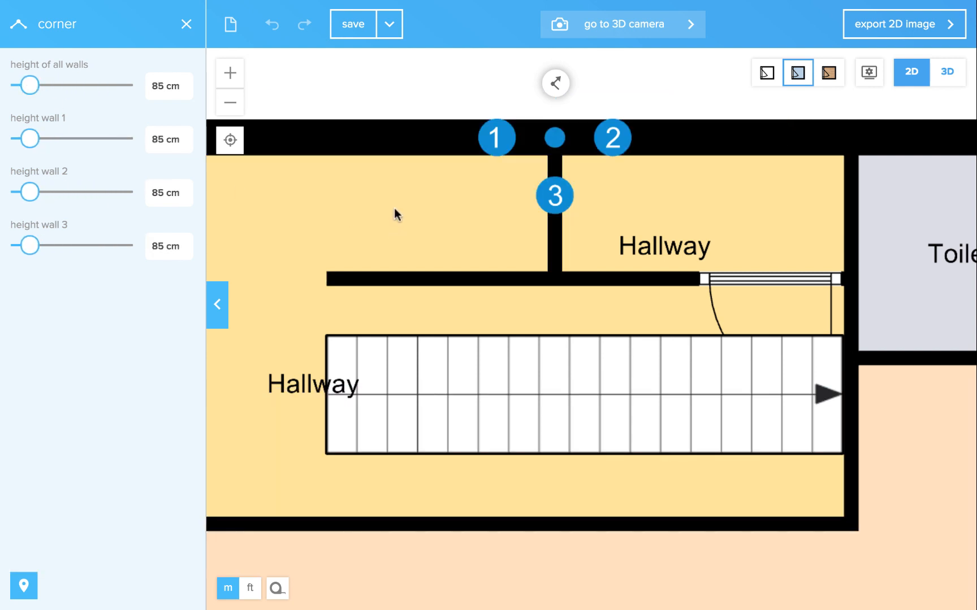
pyautogui.click(394, 209)
pyautogui.click(941, 77)
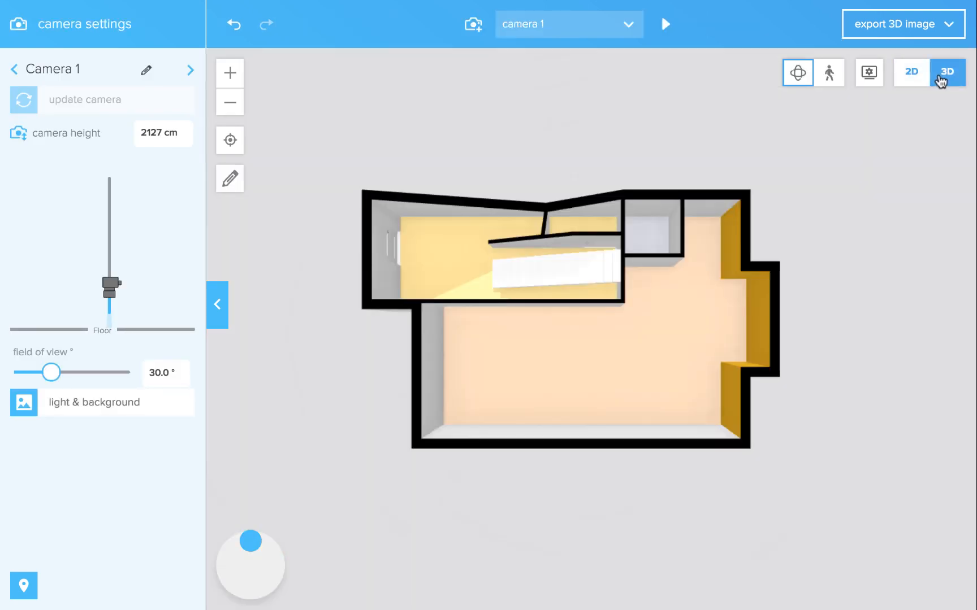
pyautogui.moveTo(717, 253); pyautogui.dragTo(773, 256)
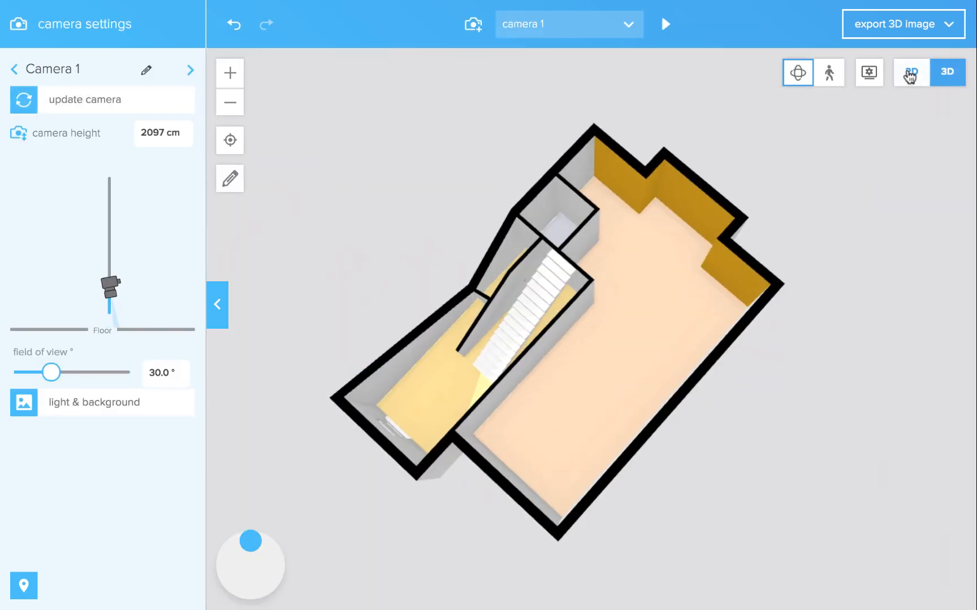
pyautogui.click(910, 74)
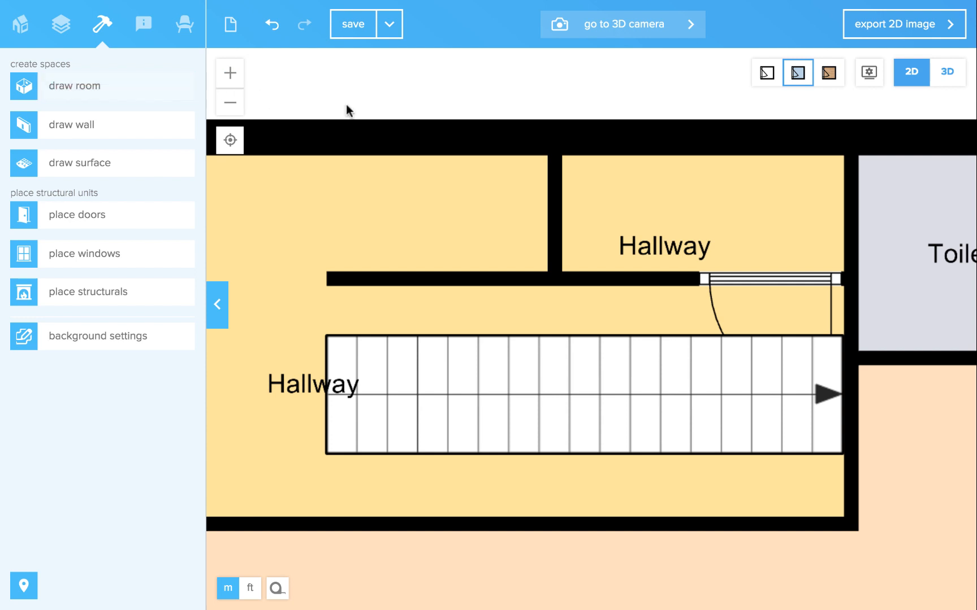
pyautogui.click(272, 25)
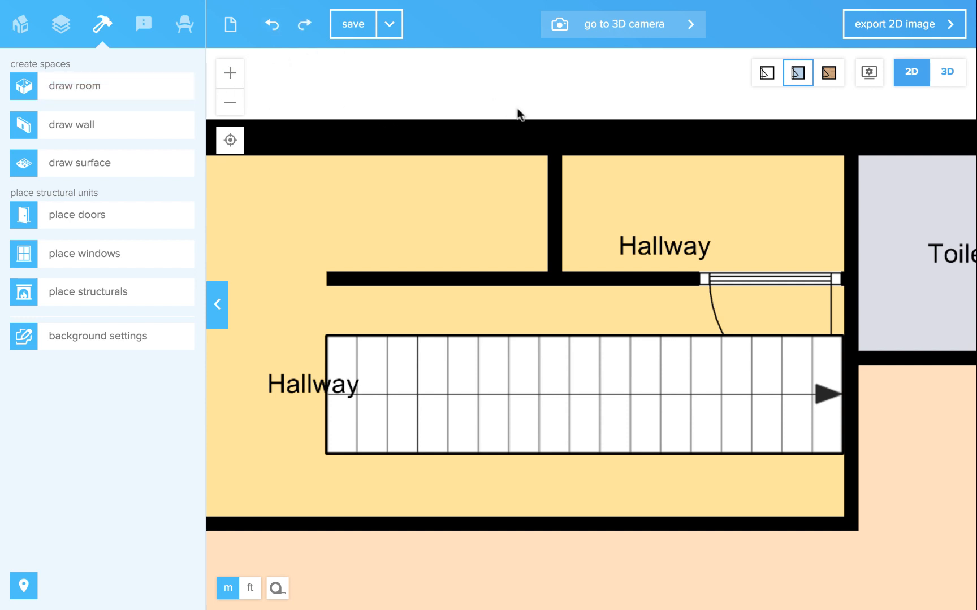
# Set only the cross wall's height to 140 cm at its corner with the outer wall
pyautogui.click(560, 141)
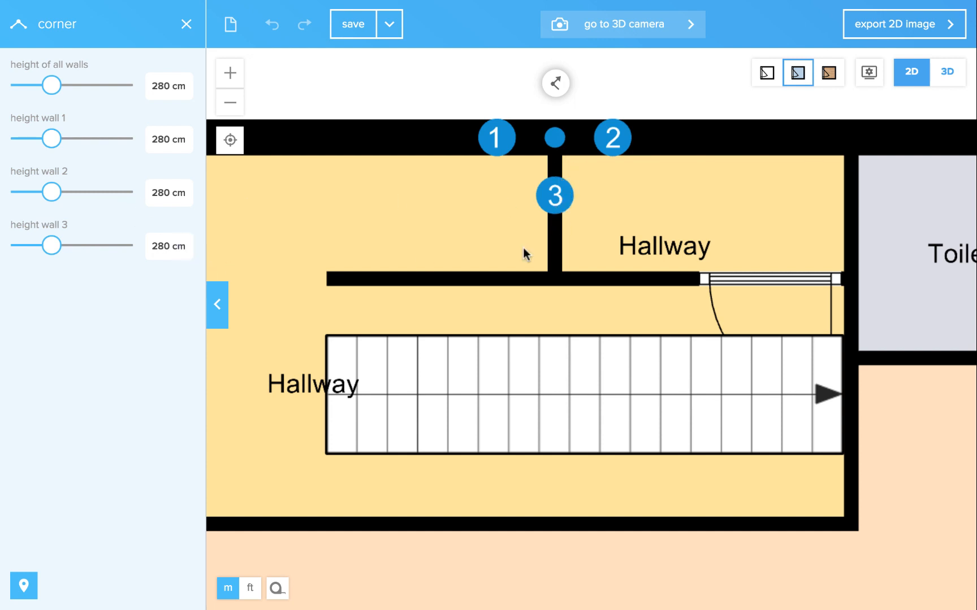
pyautogui.click(162, 249)
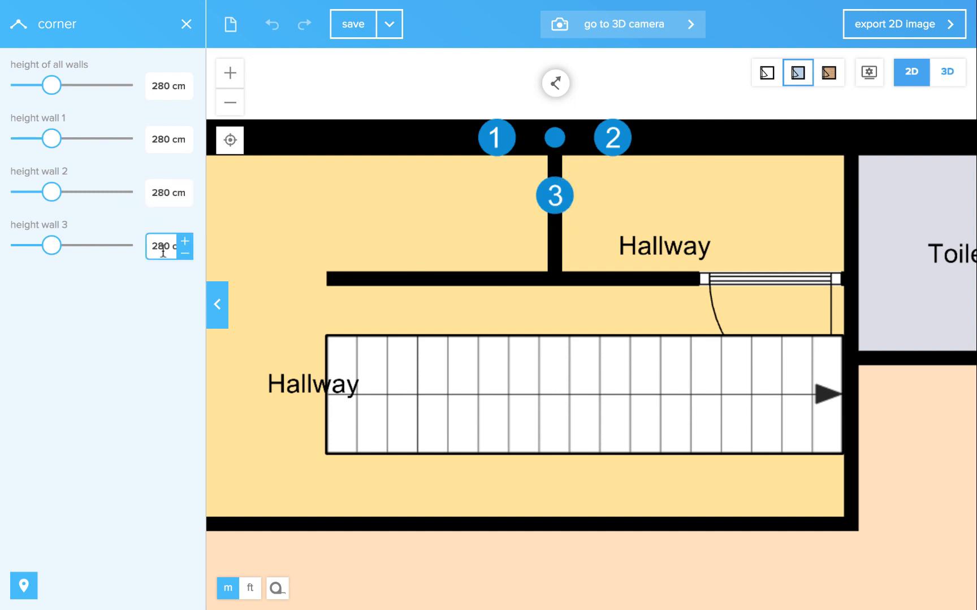
pyautogui.write('14')
pyautogui.press('Return')
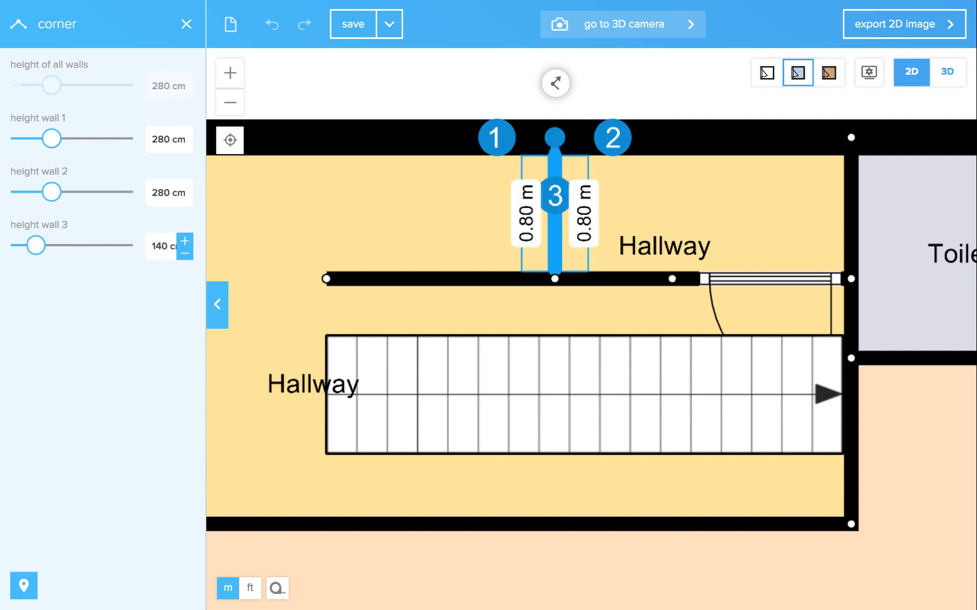
pyautogui.click(599, 304)
# Set only the cross wall's height to 140 cm at its corner with the staircase's side wall
pyautogui.click(554, 279)
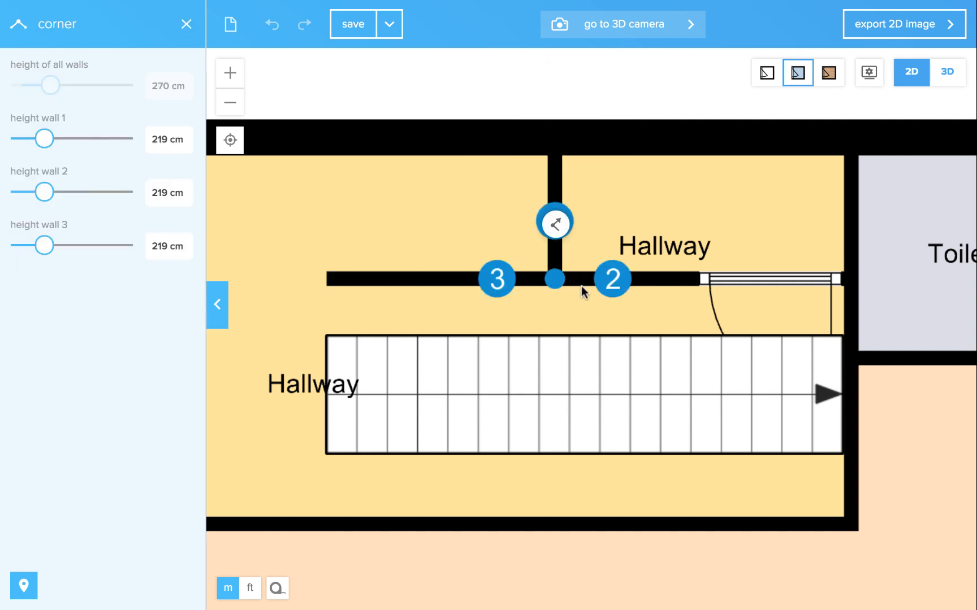
pyautogui.scroll(3, 580, 286)
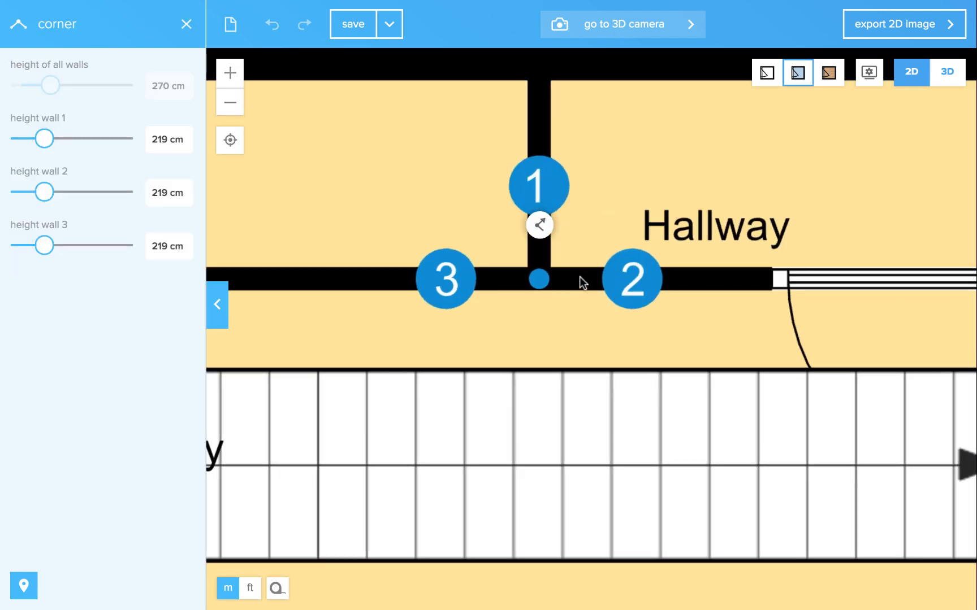
pyautogui.doubleClick(163, 136)
pyautogui.write('1')
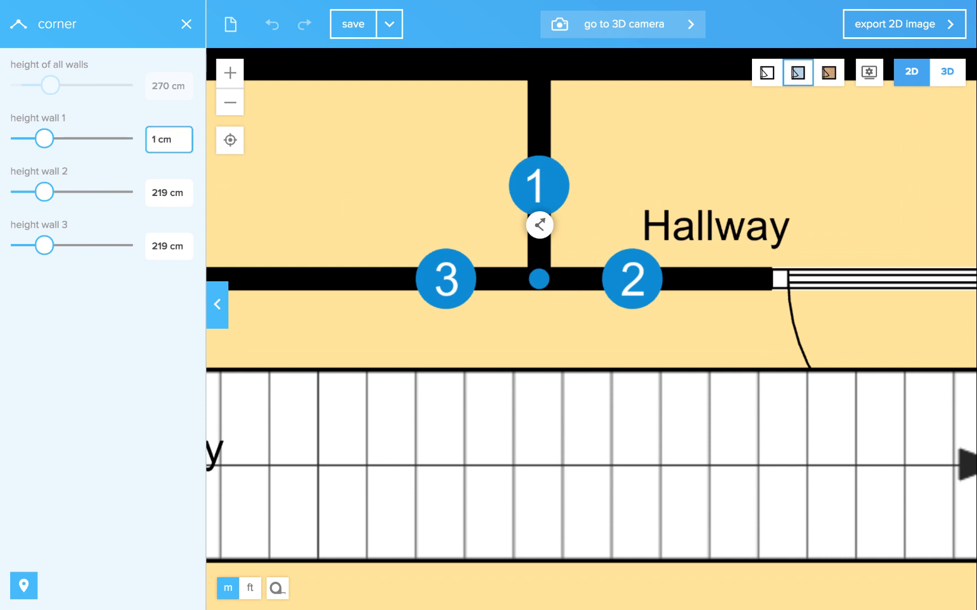
pyautogui.press('Return')
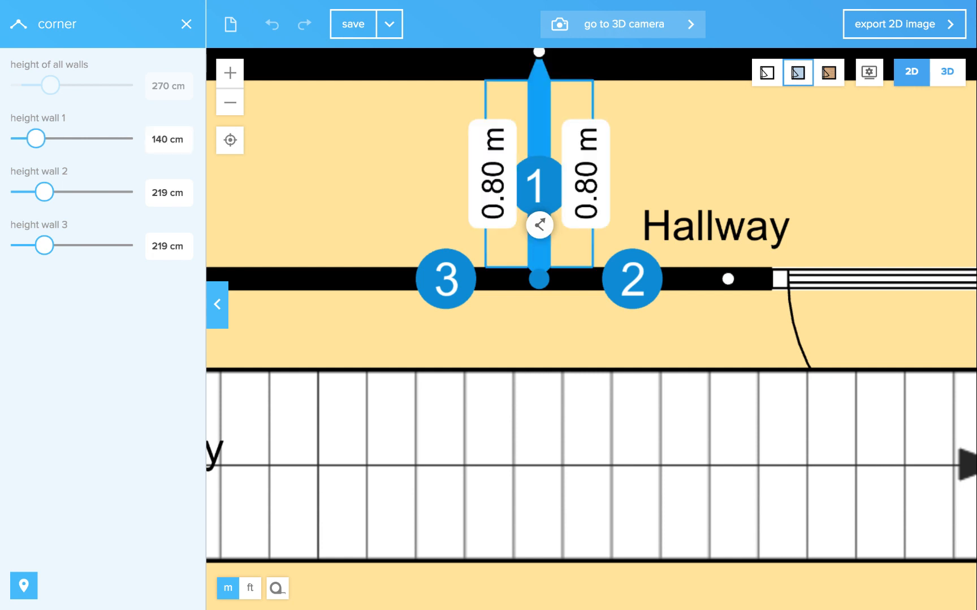
pyautogui.click(601, 352)
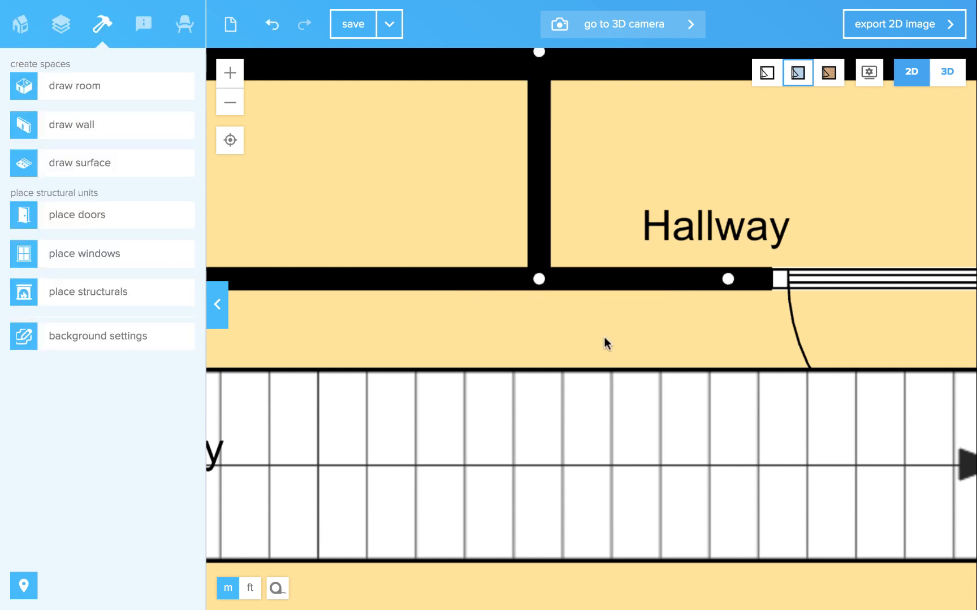
# Move the staircase back between the outer wall and its side wall, over the cross wall
pyautogui.scroll(-3, 662, 413)
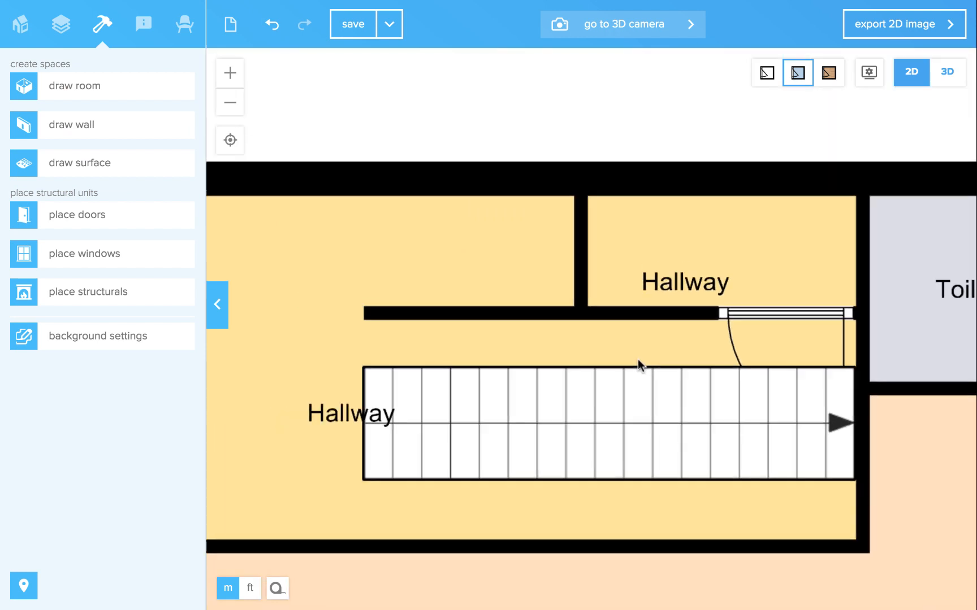
pyautogui.click(638, 407)
pyautogui.moveTo(639, 408); pyautogui.dragTo(628, 236)
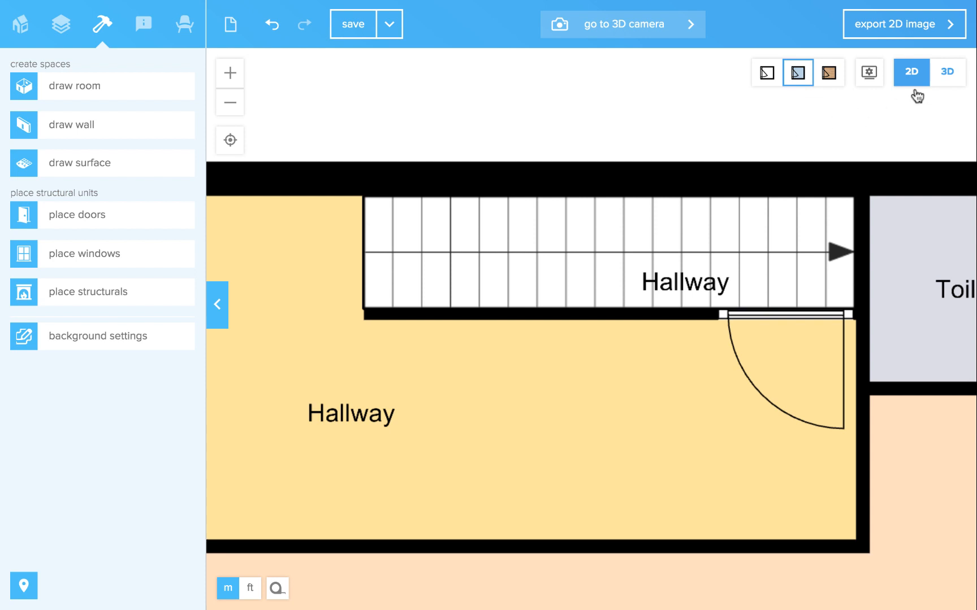
# Inspect the staircase and its cross wall in the 3D view from close up and at an angle
pyautogui.click(945, 74)
pyautogui.scroll(3, 532, 296)
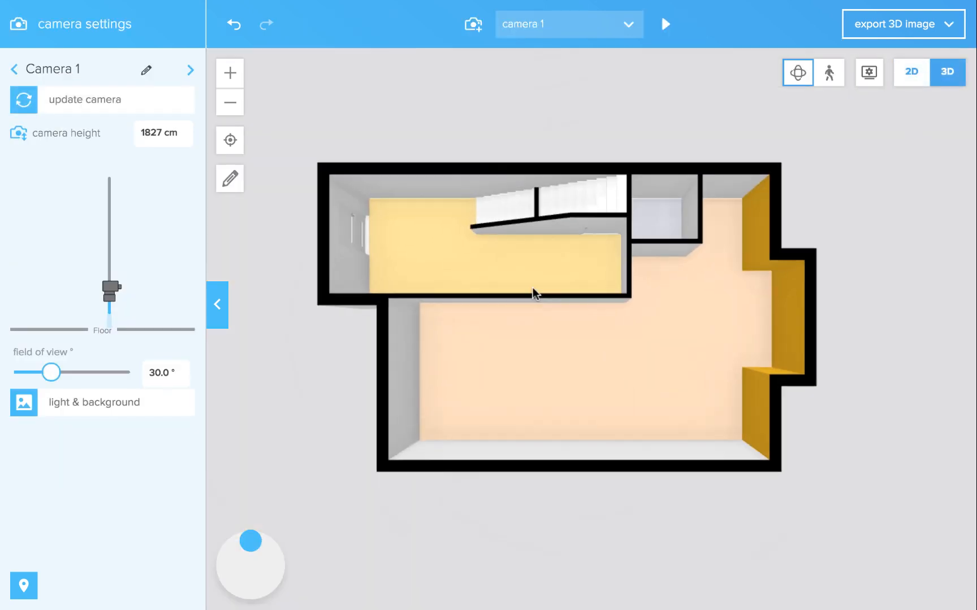
pyautogui.scroll(10, 494, 233)
pyautogui.moveTo(365, 113); pyautogui.dragTo(435, 173)
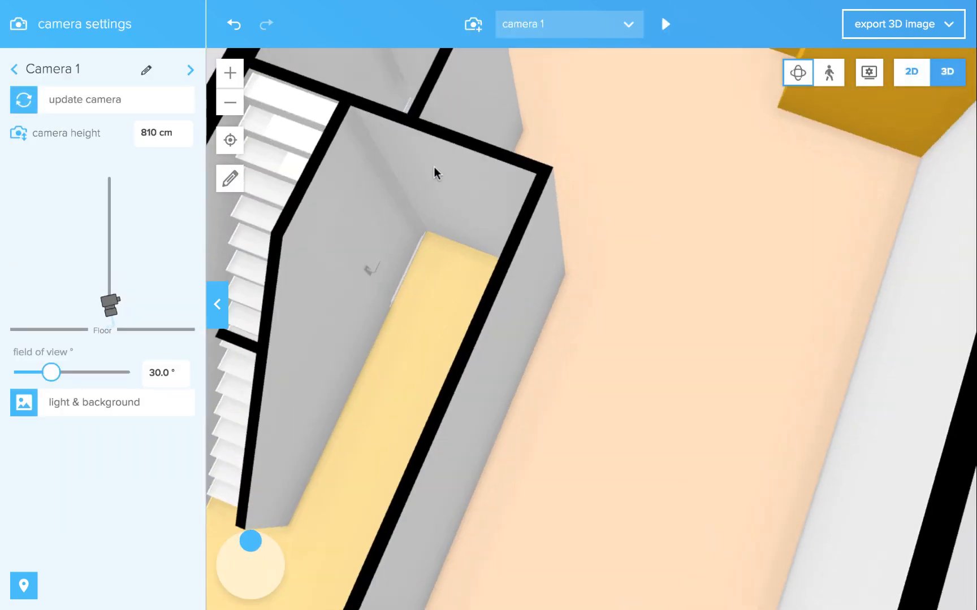
pyautogui.press('Left')
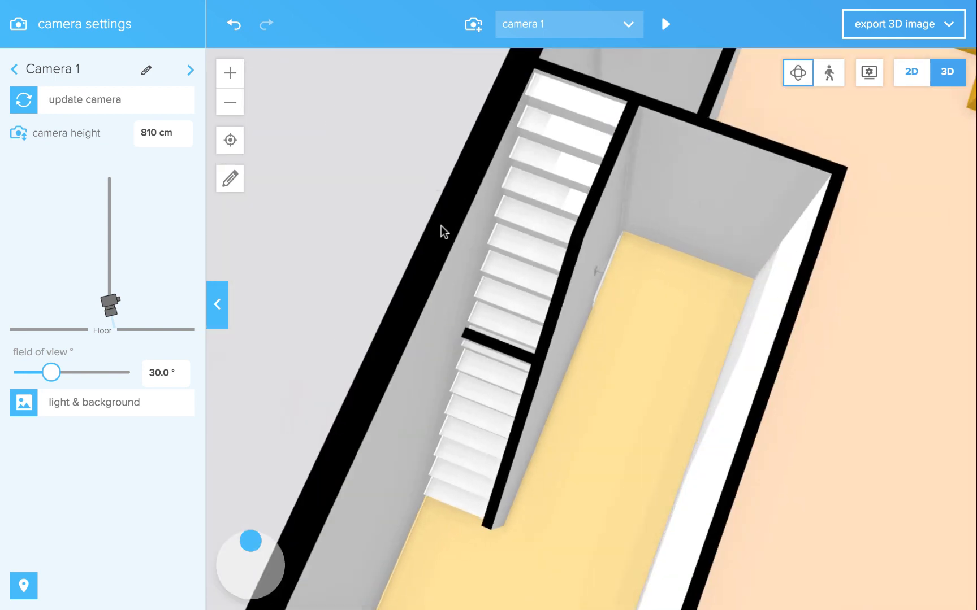
pyautogui.moveTo(444, 232); pyautogui.dragTo(547, 353)
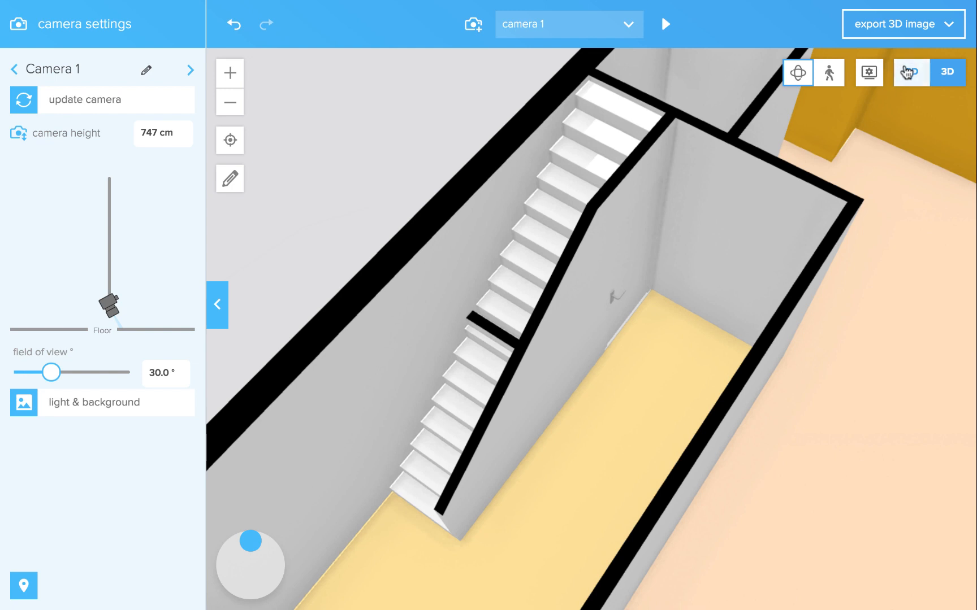
# Move the staircase down in the 2D plan and set only the cross wall's height to 120 cm at its corner with the outer wall
pyautogui.click(911, 72)
pyautogui.moveTo(584, 244); pyautogui.dragTo(591, 283)
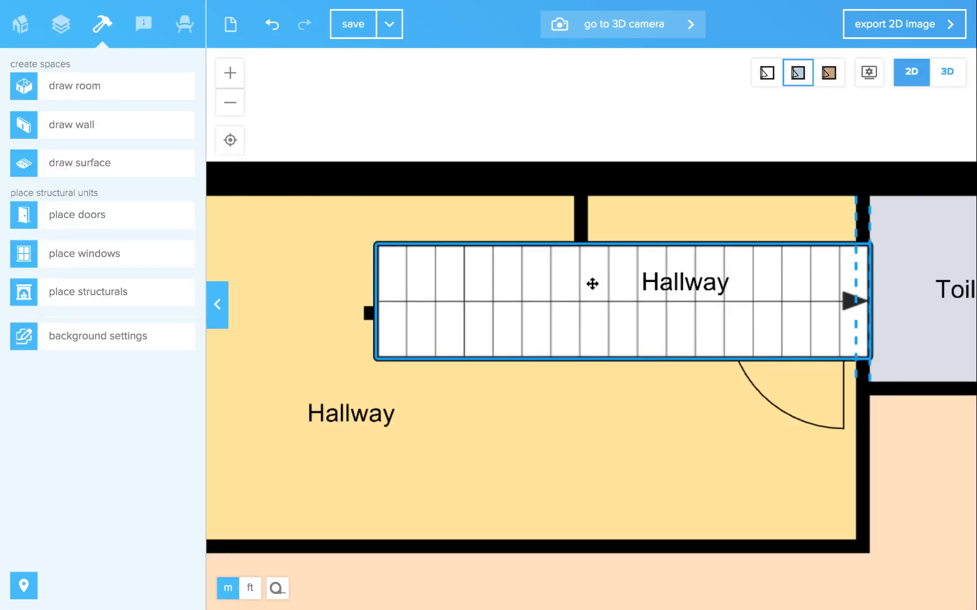
pyautogui.click(581, 180)
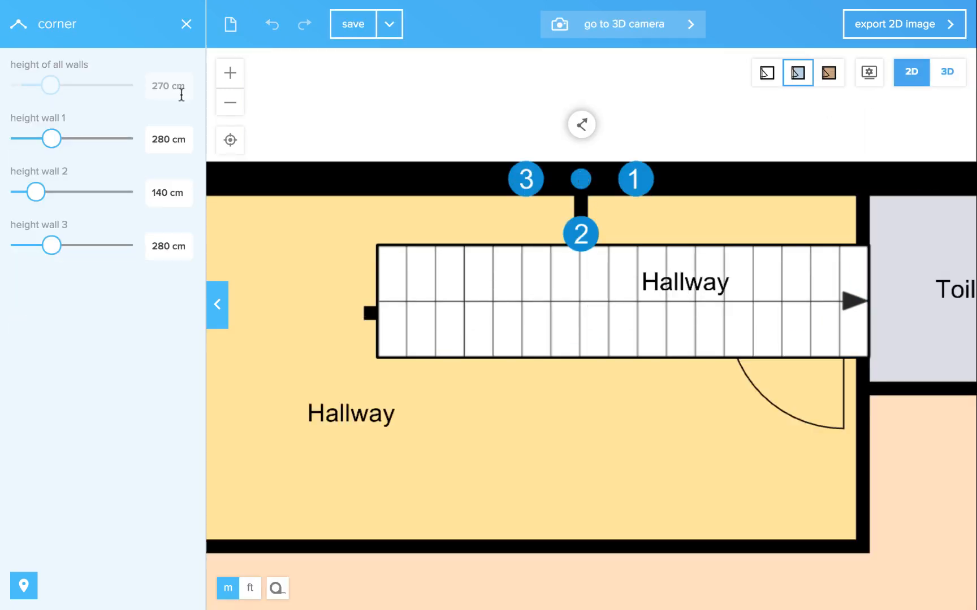
pyautogui.click(160, 192)
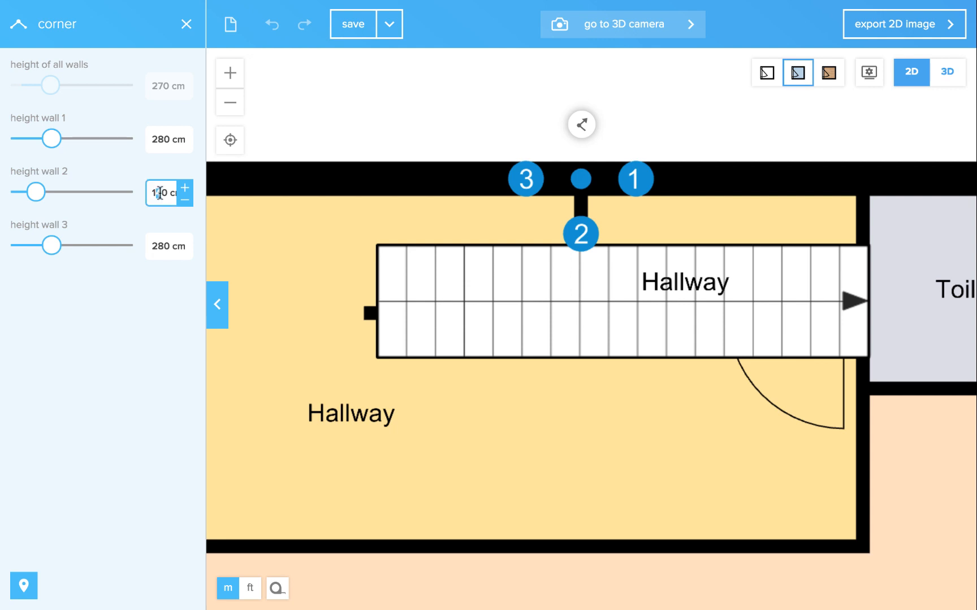
pyautogui.press('Return')
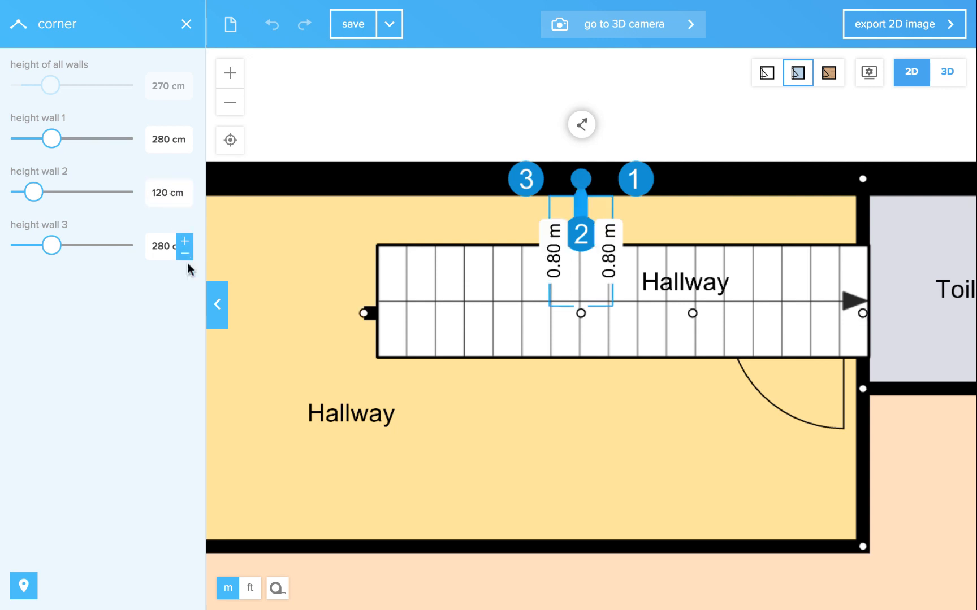
pyautogui.click(643, 408)
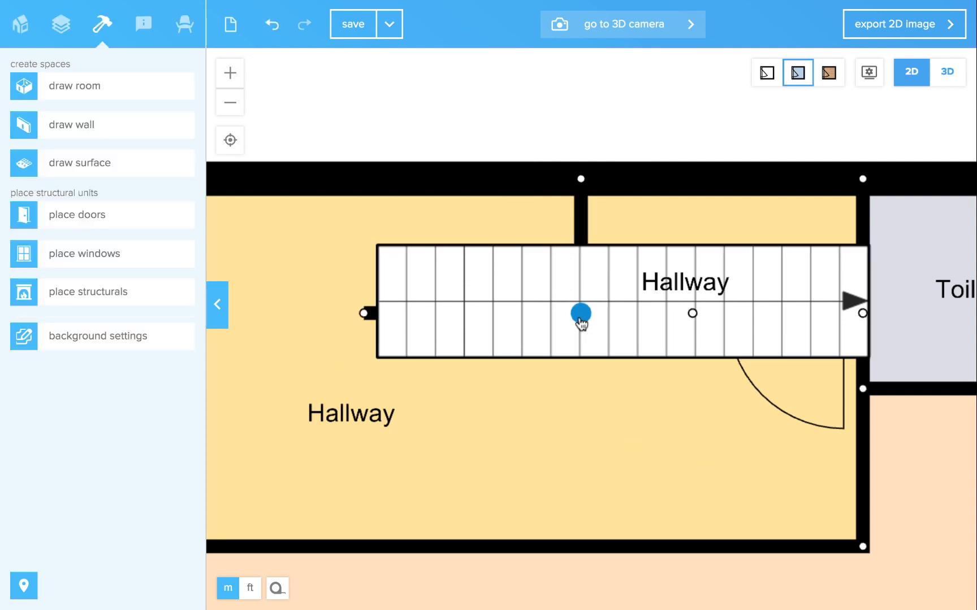
# Set only the cross wall's height to 120 cm at its corner with the staircase's side wall
pyautogui.click(580, 316)
pyautogui.moveTo(163, 244); pyautogui.dragTo(159, 244)
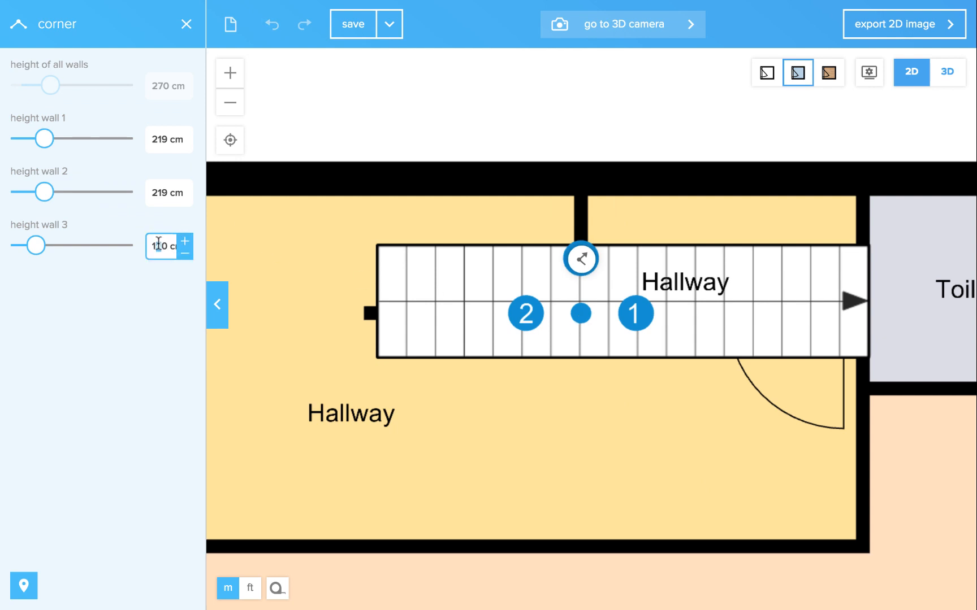
pyautogui.press('Return')
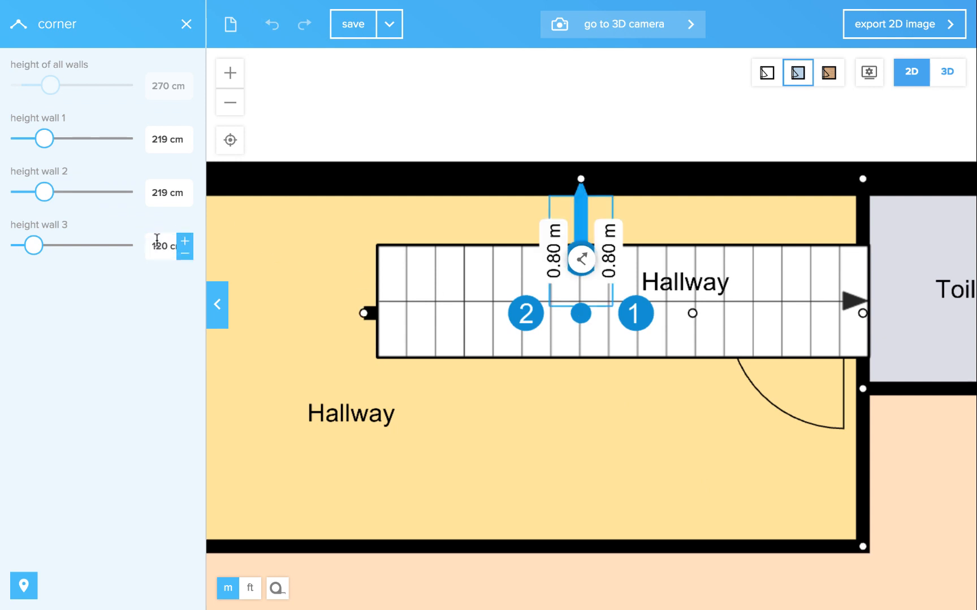
pyautogui.click(479, 459)
# Move the staircase back against the outer wall, over the lowered cross wall
pyautogui.click(682, 273)
pyautogui.moveTo(682, 272); pyautogui.dragTo(656, 220)
pyautogui.click(639, 66)
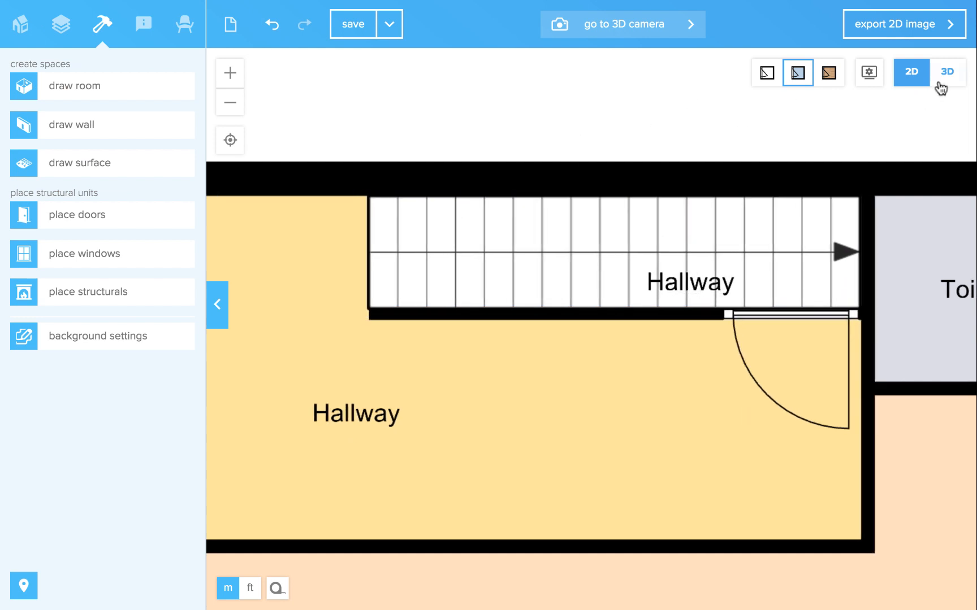
# Walk through the hallway in 3D and examine the inside of the under-stairs closet and its door
pyautogui.click(940, 82)
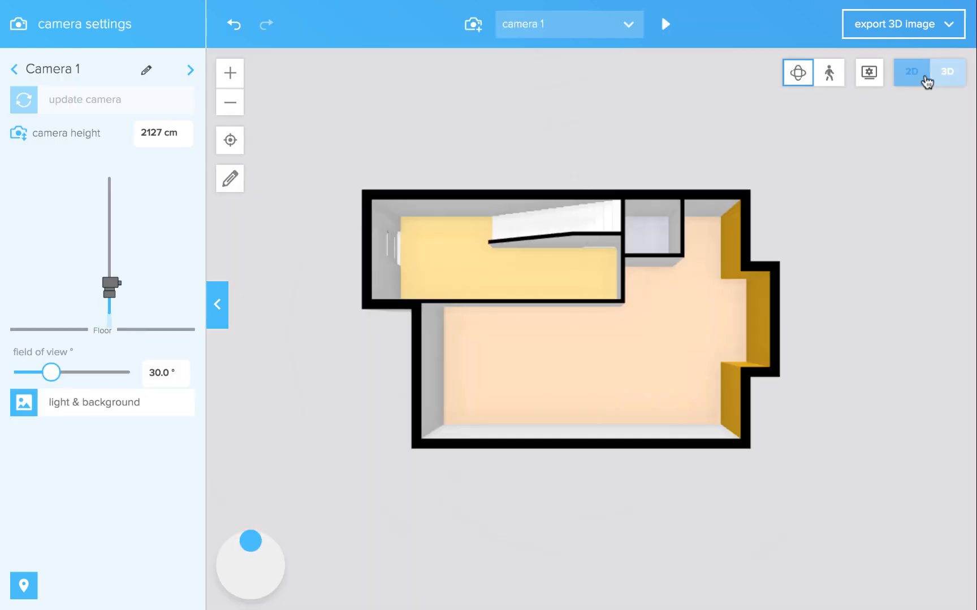
pyautogui.doubleClick(593, 265)
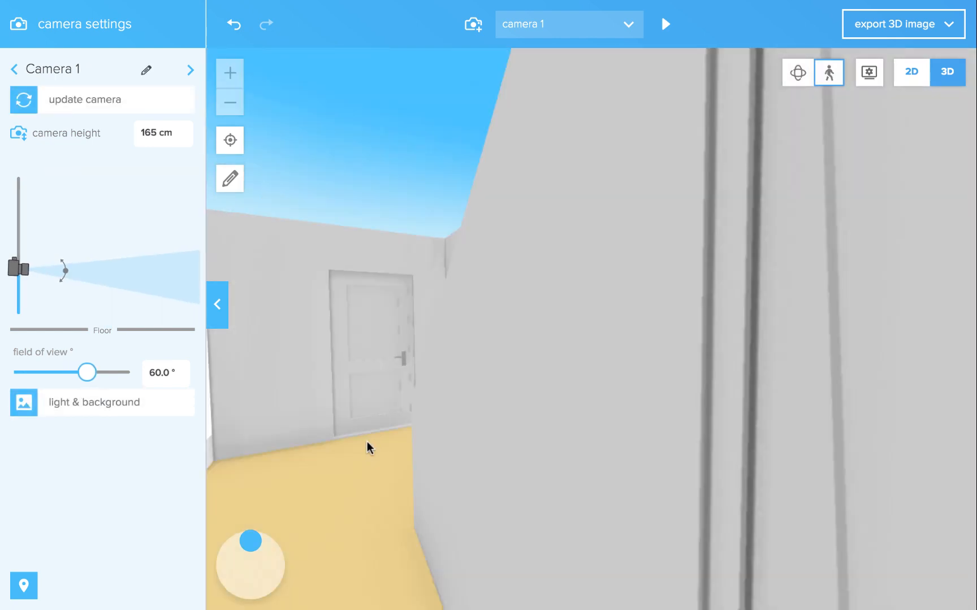
pyautogui.press('Right')
pyautogui.press('Right')
pyautogui.press('Right')
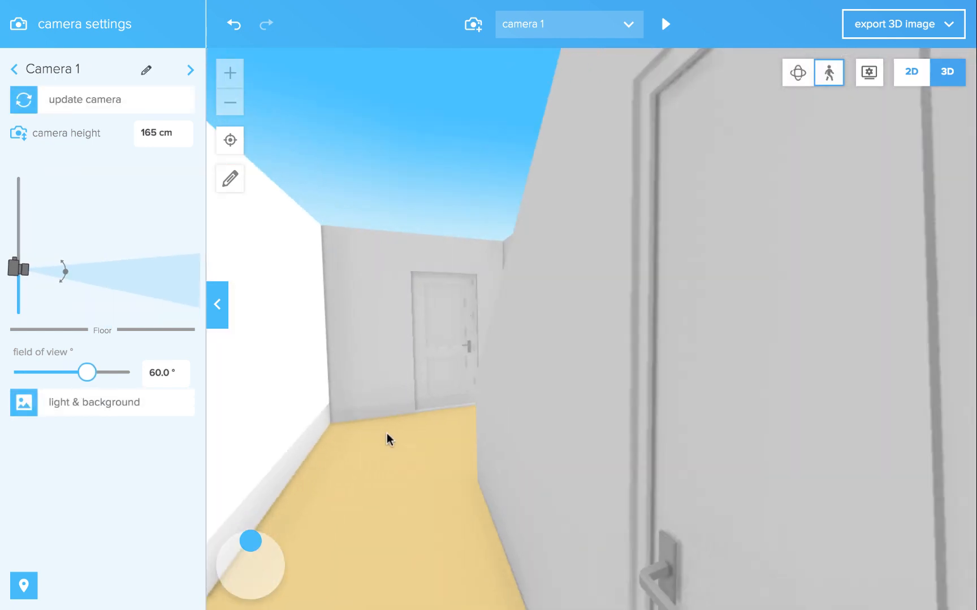
pyautogui.press('Left')
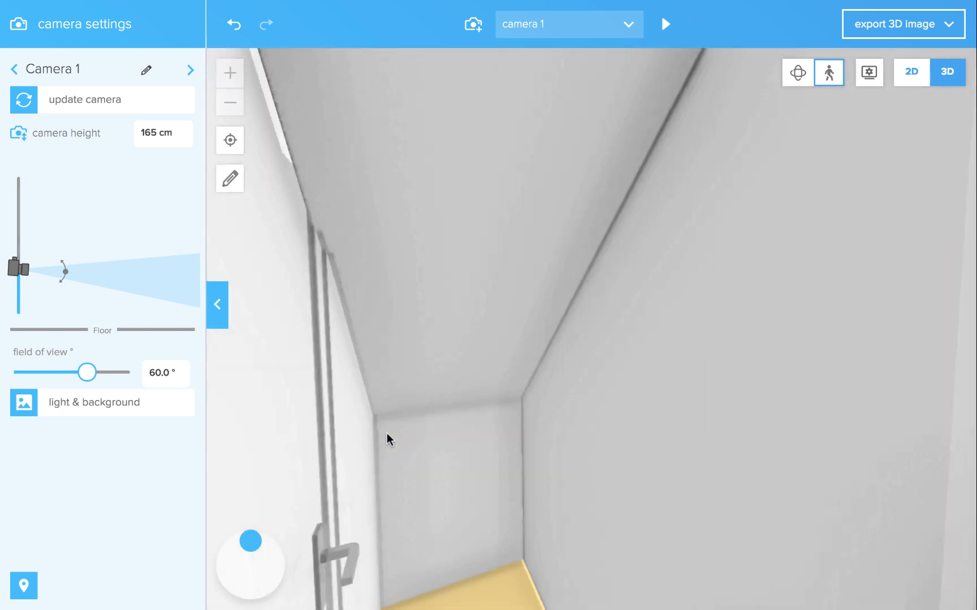
pyautogui.press('Right')
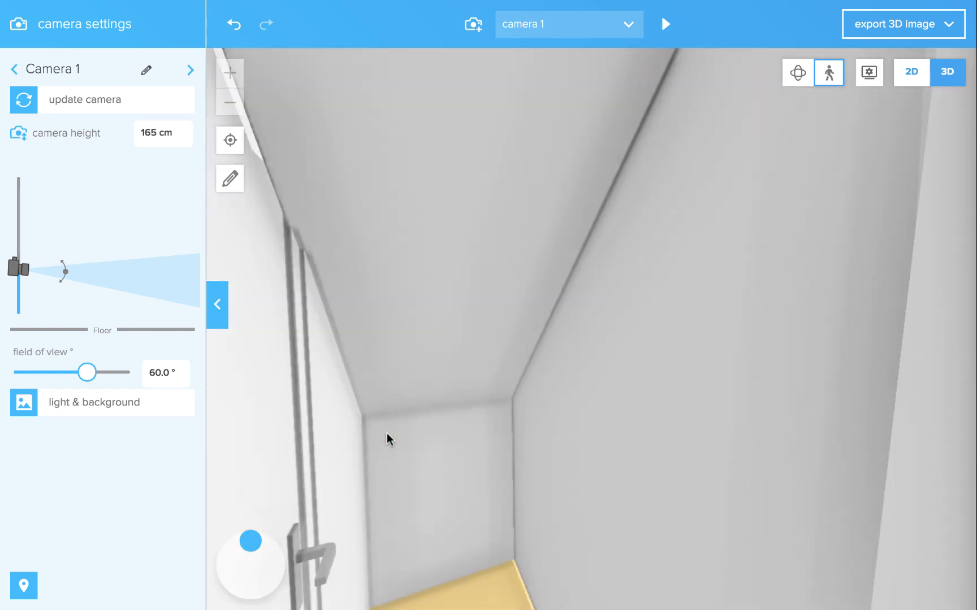
pyautogui.moveTo(389, 440); pyautogui.dragTo(417, 482)
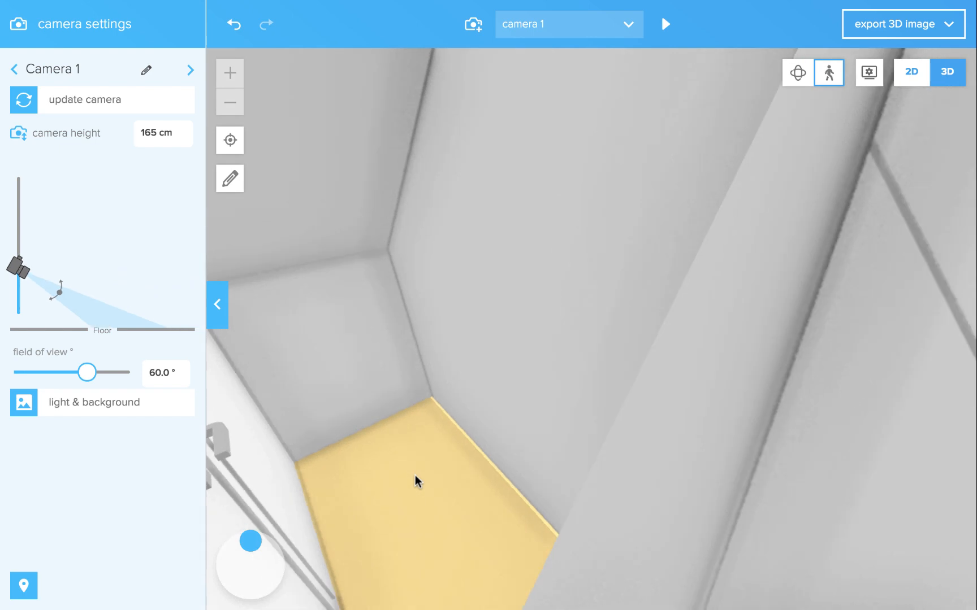
# Move the staircase off the closet in the 2D plan, assign the storage room type to the closet and center its label
pyautogui.click(911, 72)
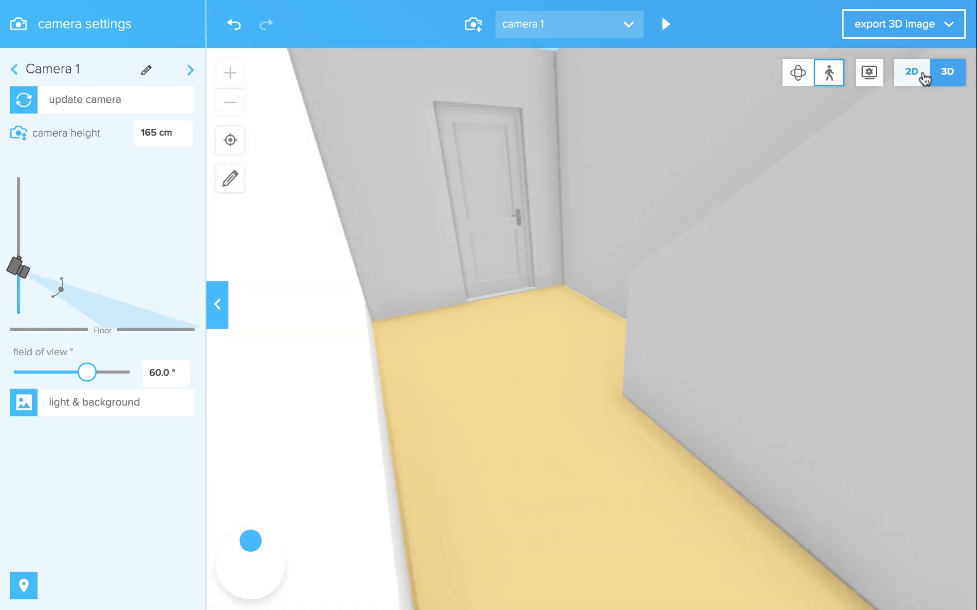
pyautogui.moveTo(508, 225); pyautogui.dragTo(512, 323)
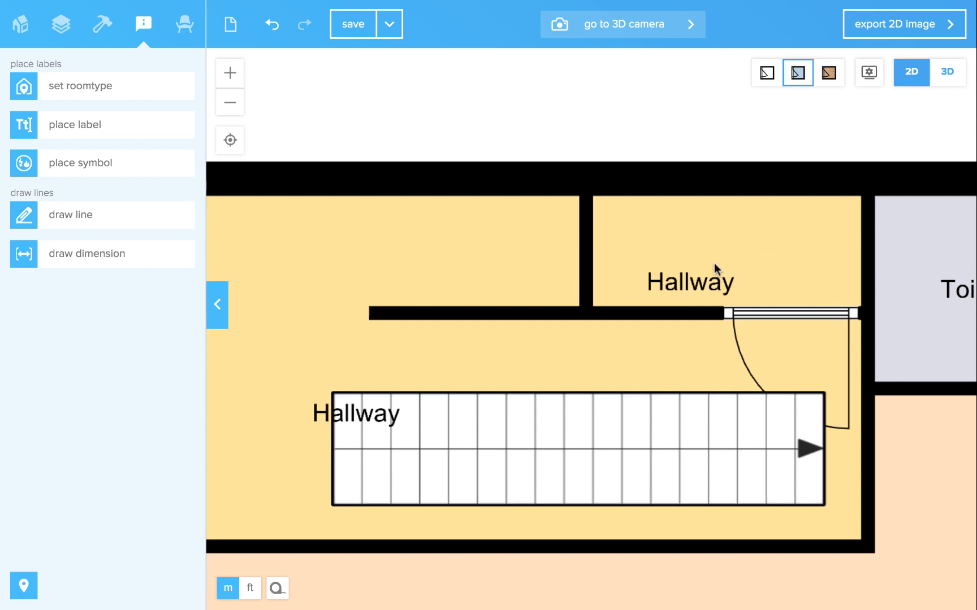
pyautogui.click(86, 95)
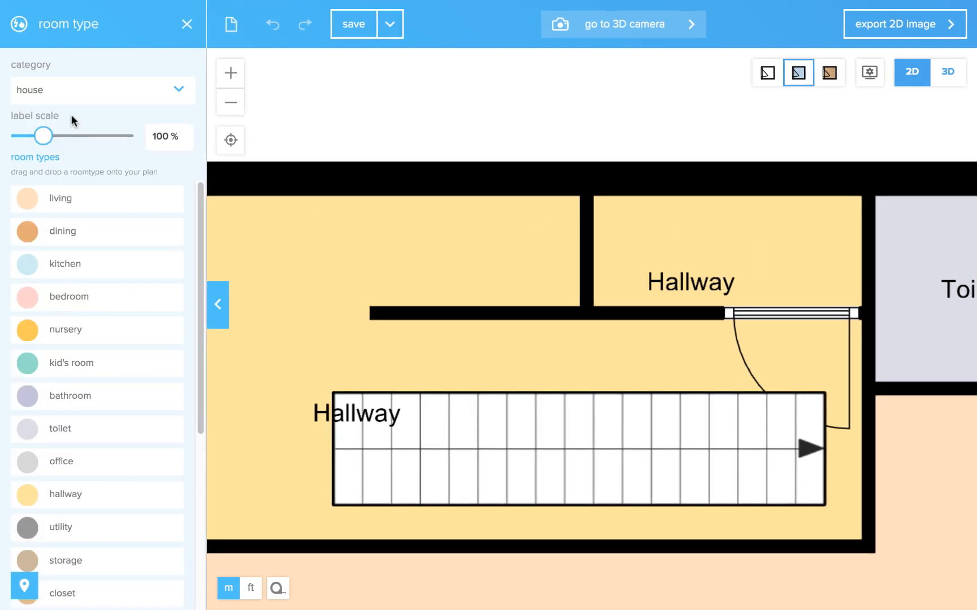
pyautogui.scroll(-3, 96, 467)
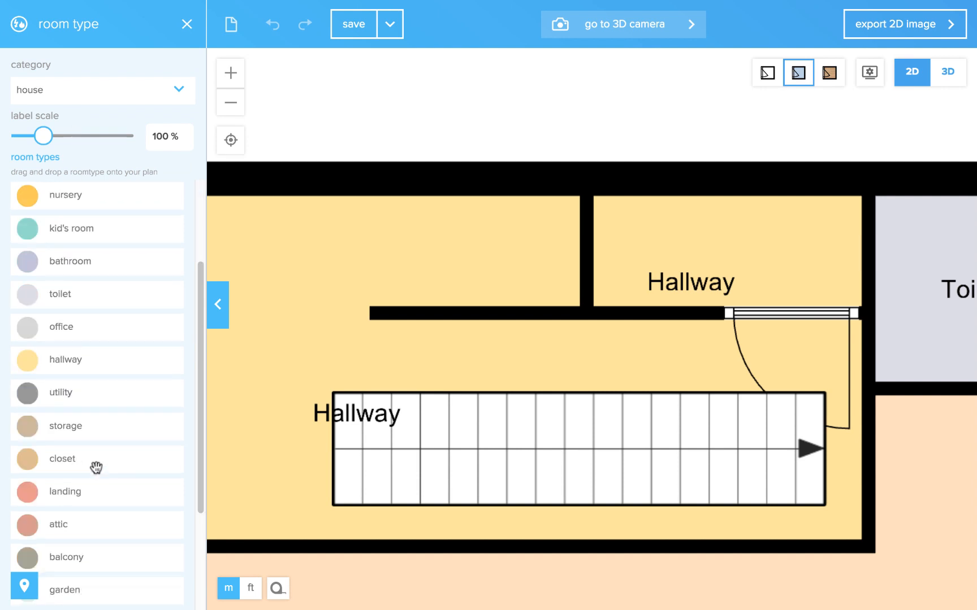
pyautogui.moveTo(20, 432); pyautogui.dragTo(723, 243)
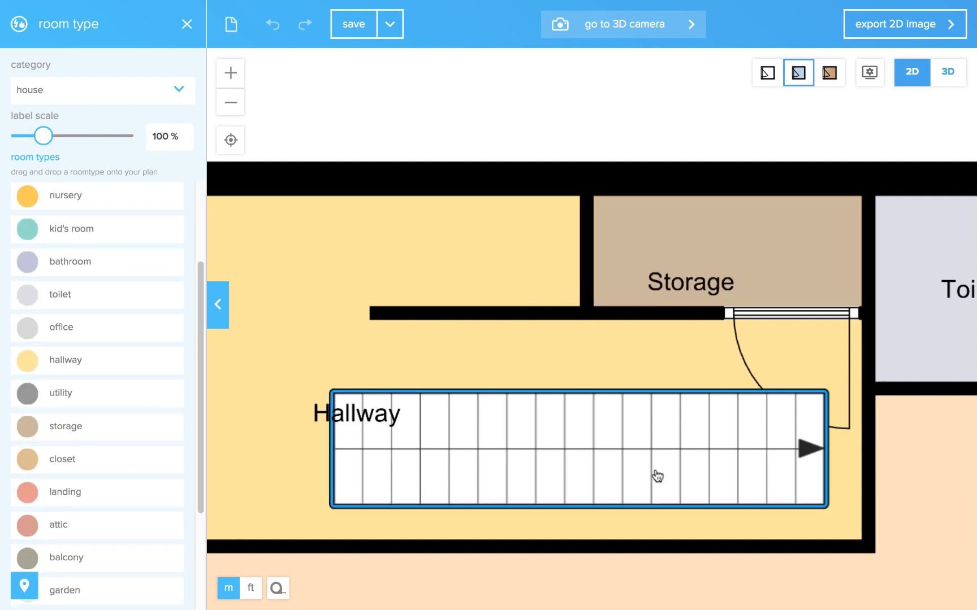
pyautogui.click(517, 396)
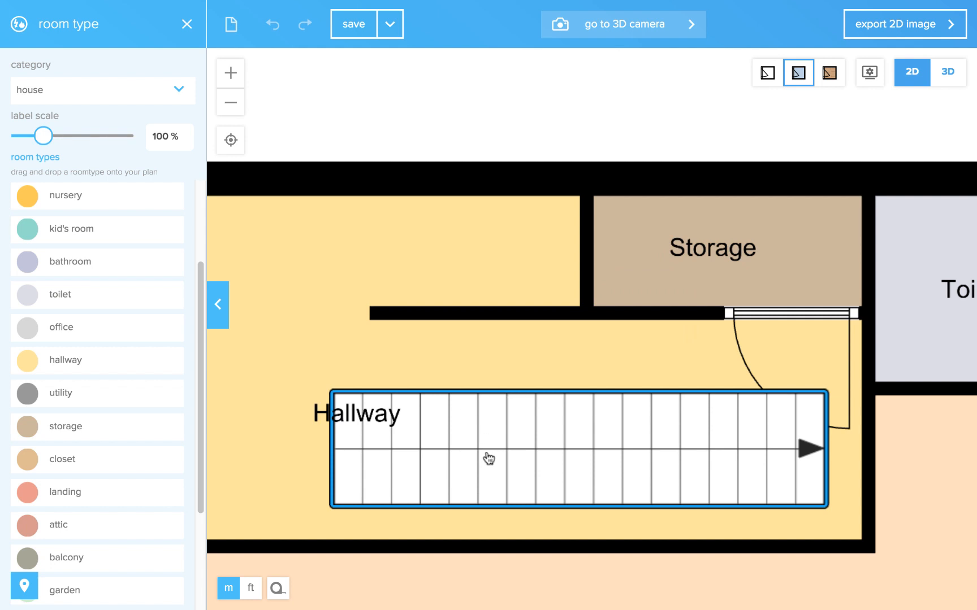
# Move the staircase back over the storage room between the outer wall and the side wall, and show the plan in 3D
pyautogui.moveTo(488, 458); pyautogui.dragTo(518, 257)
pyautogui.click(515, 108)
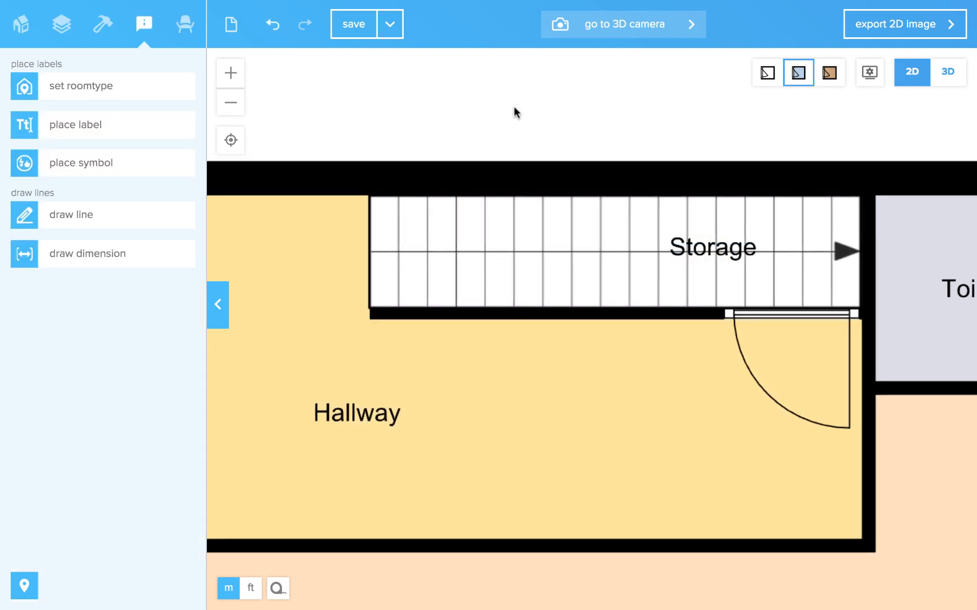
pyautogui.click(939, 75)
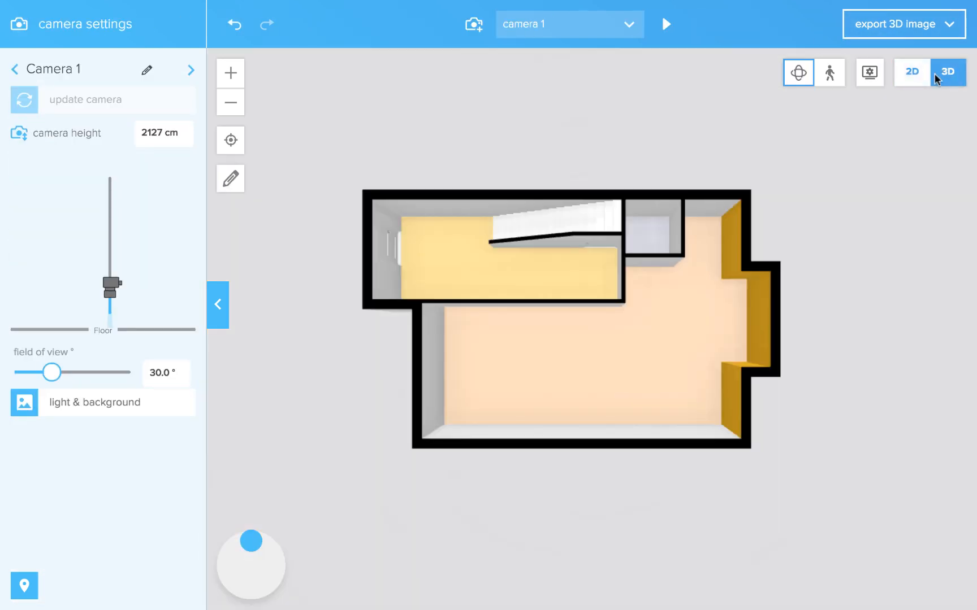